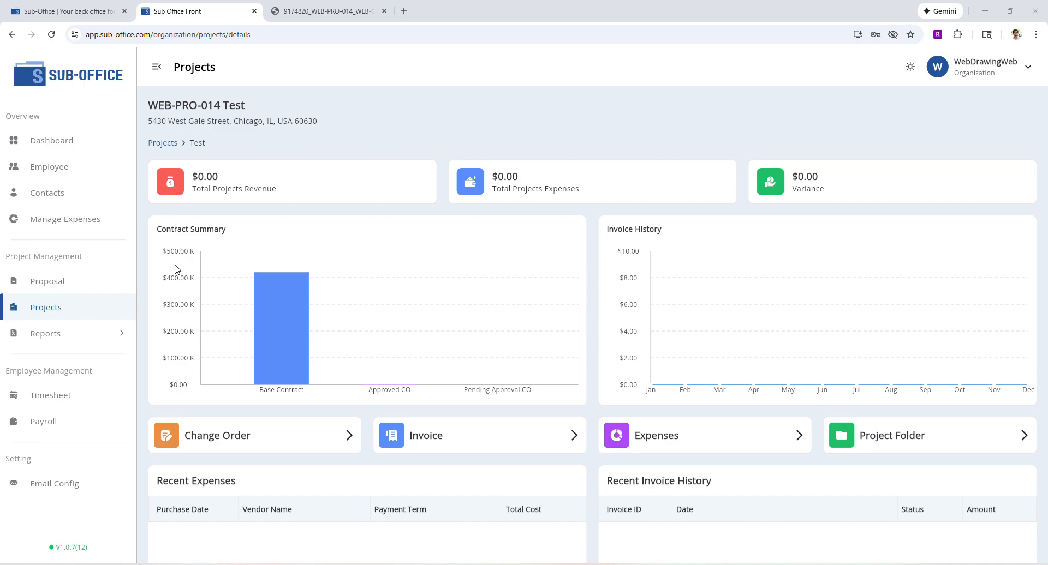
# Read the Test project's Contract Summary: $420,000 base contract and $2,000 approved change orders.
pyautogui.moveTo(271, 316)
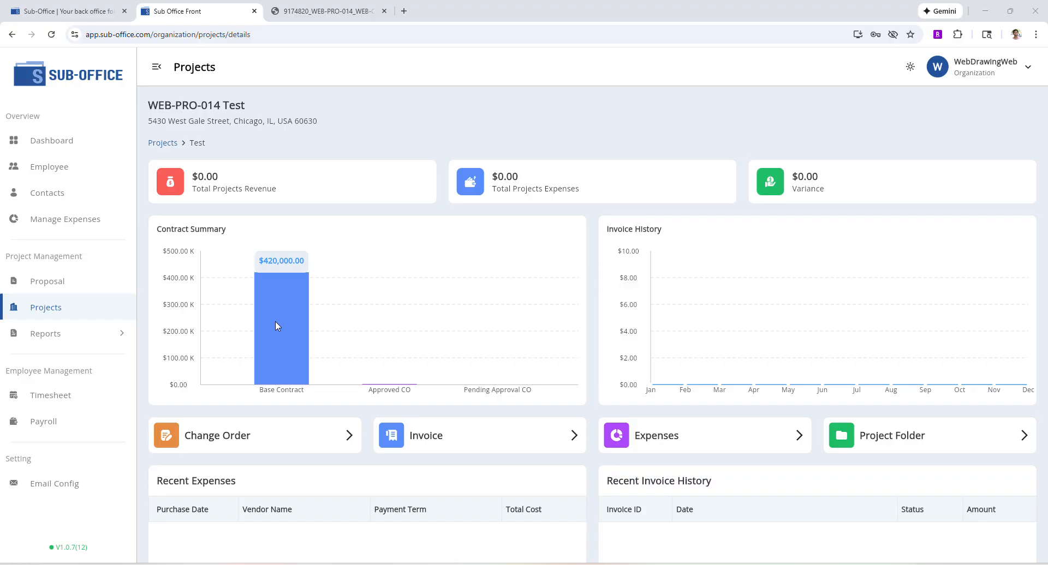
pyautogui.moveTo(385, 387)
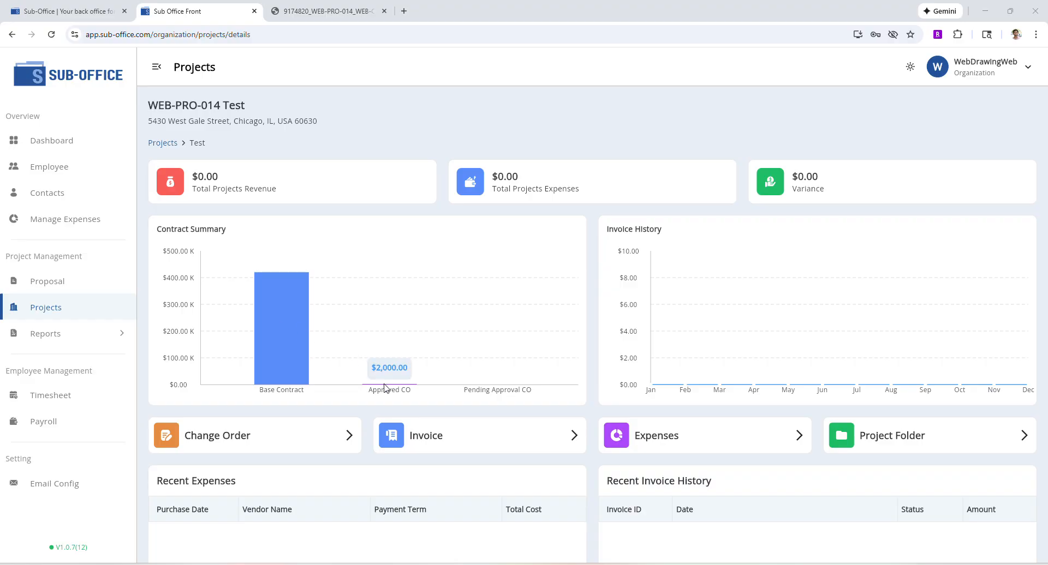
pyautogui.click(885, 438)
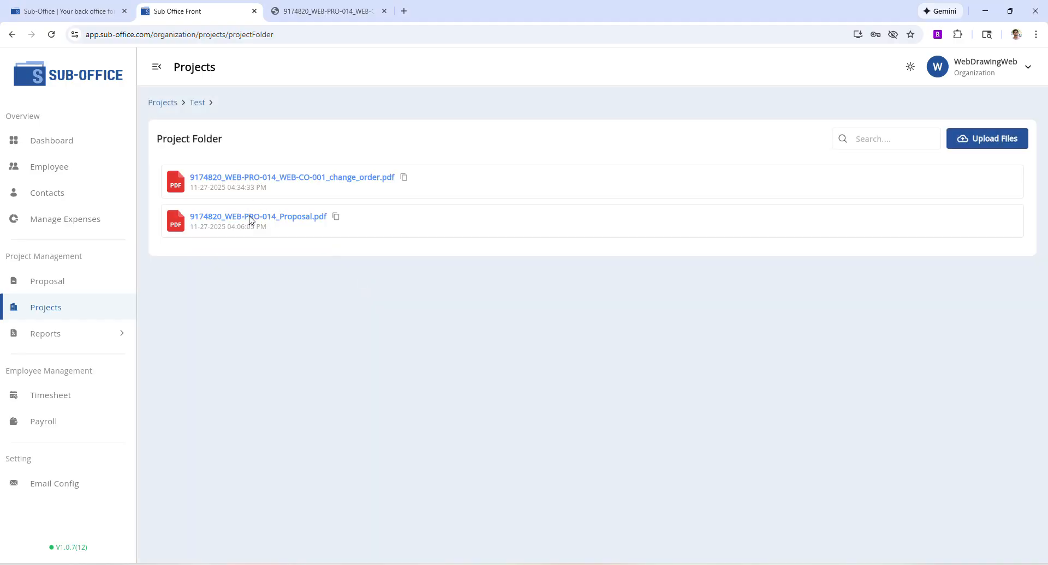
pyautogui.click(249, 218)
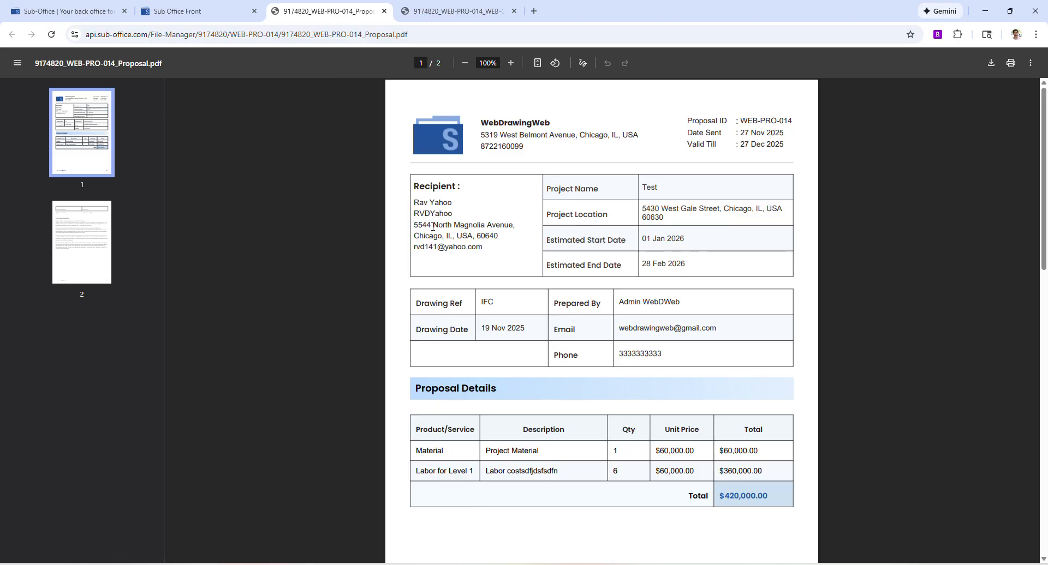
pyautogui.scroll(-5, 432, 225)
pyautogui.middleClick(315, 10)
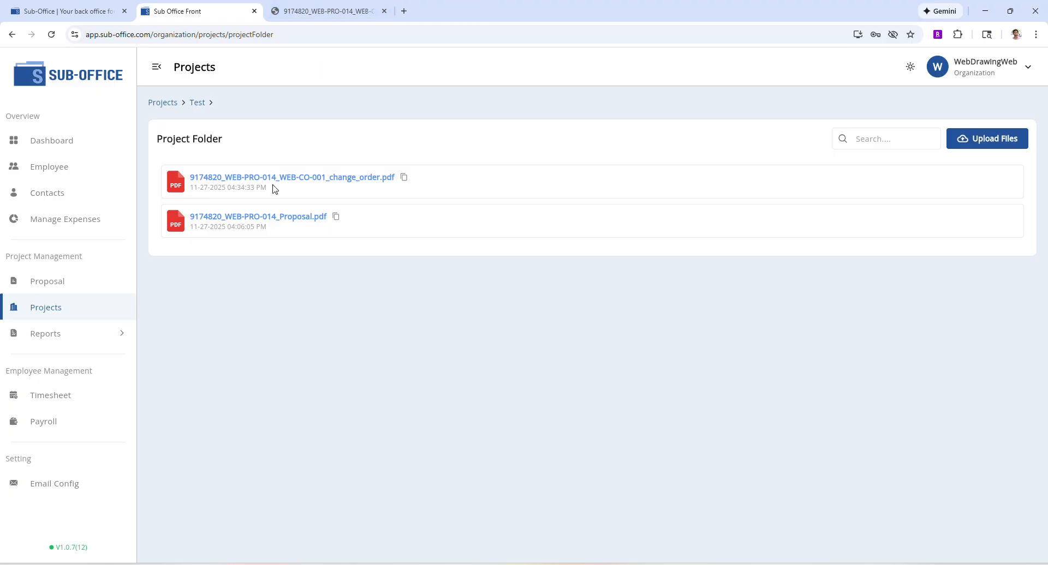
pyautogui.click(274, 178)
pyautogui.scroll(-8, 353, 282)
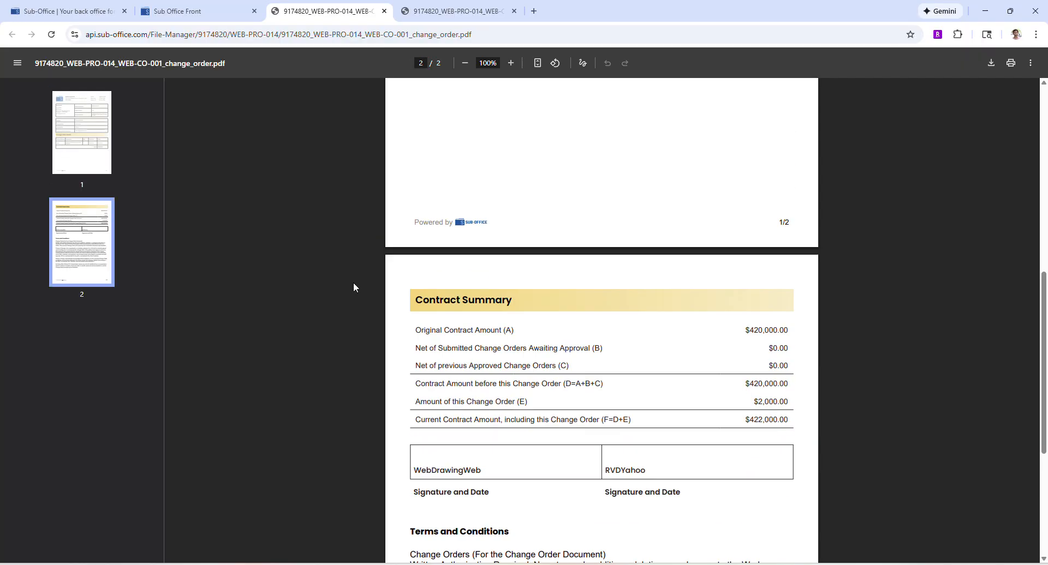
pyautogui.scroll(8, 352, 283)
pyautogui.middleClick(363, 9)
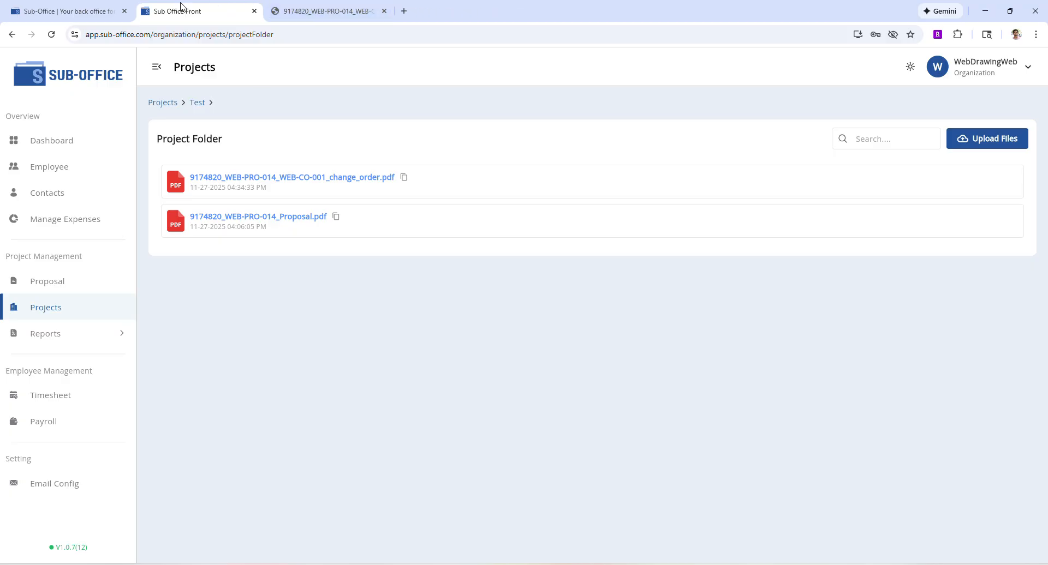
pyautogui.click(192, 105)
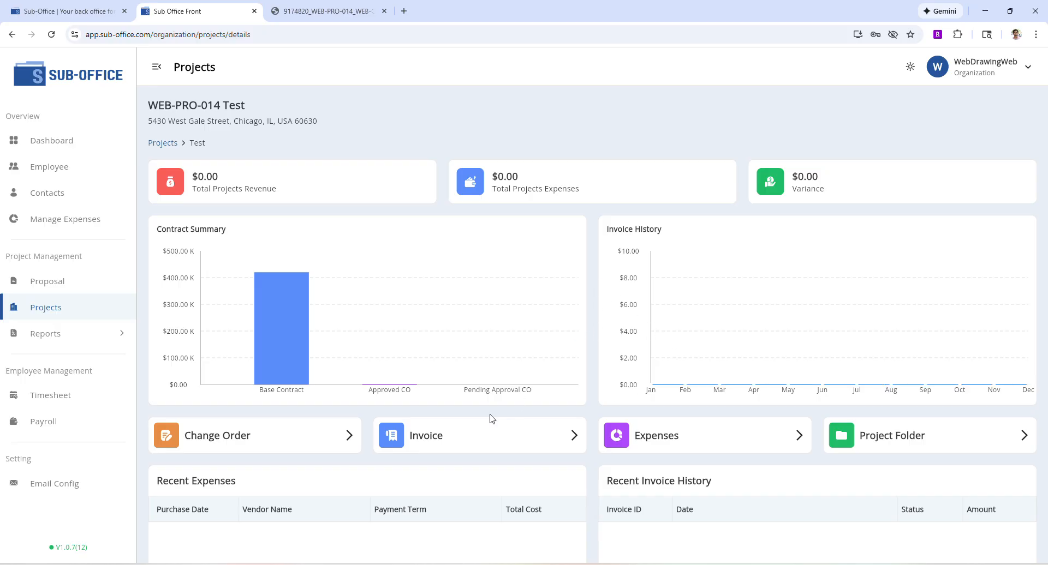
pyautogui.click(304, 438)
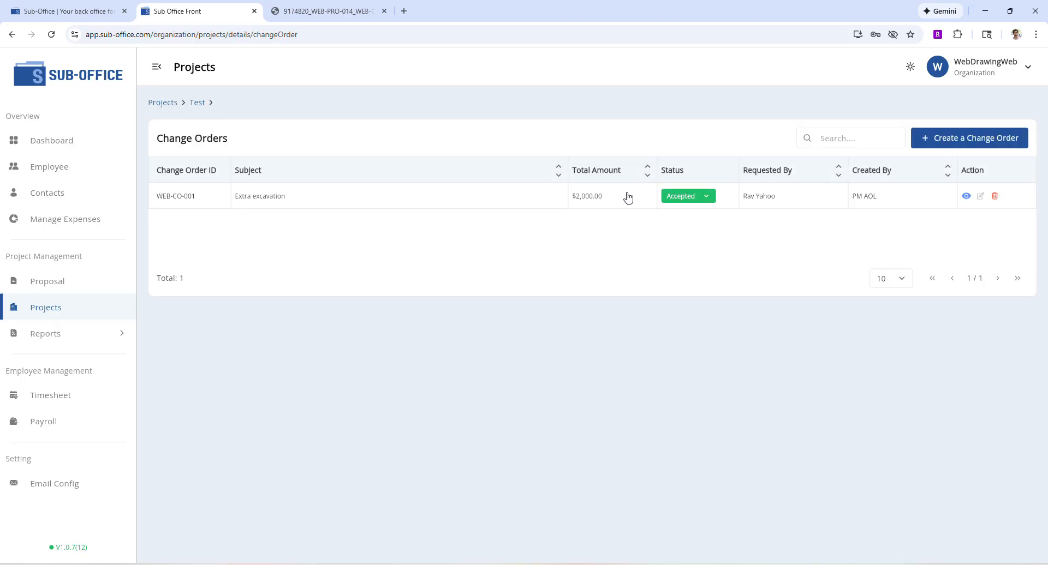
pyautogui.click(200, 103)
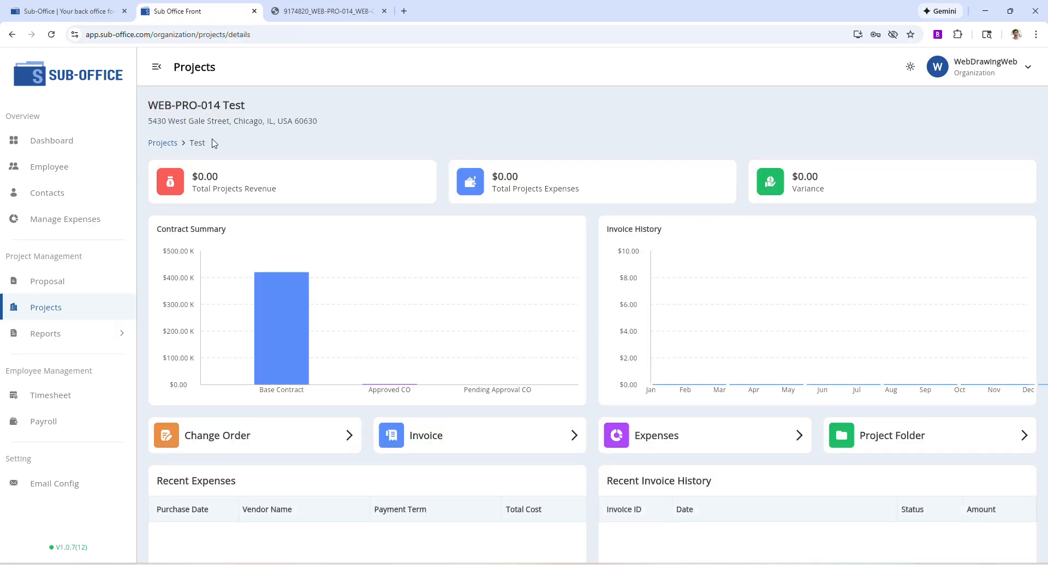
# From the Test project's invoice list, start a new invoice for 2025-11-01 to 2025-11-30.
pyautogui.click(478, 445)
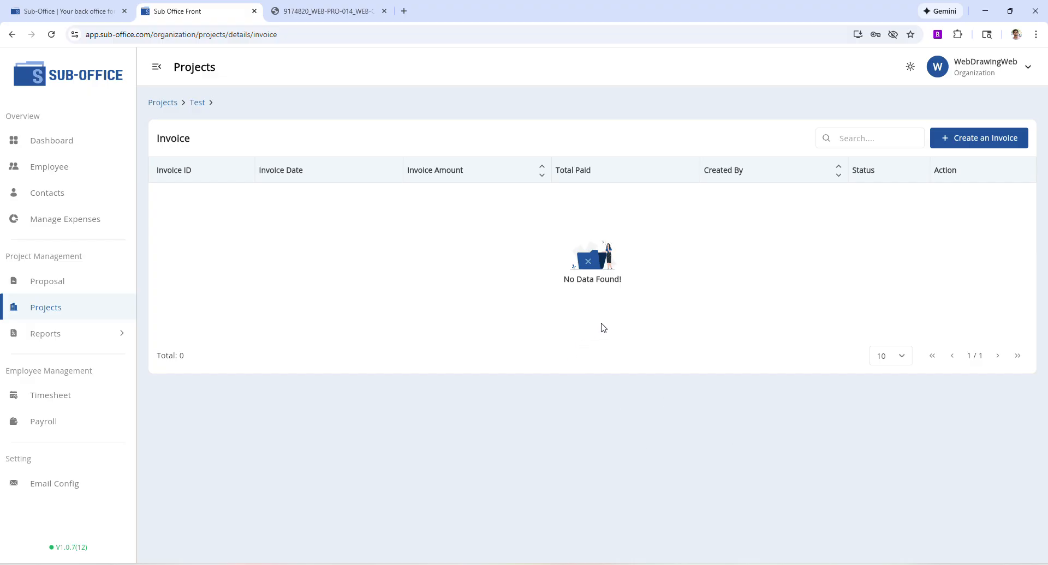
pyautogui.click(992, 145)
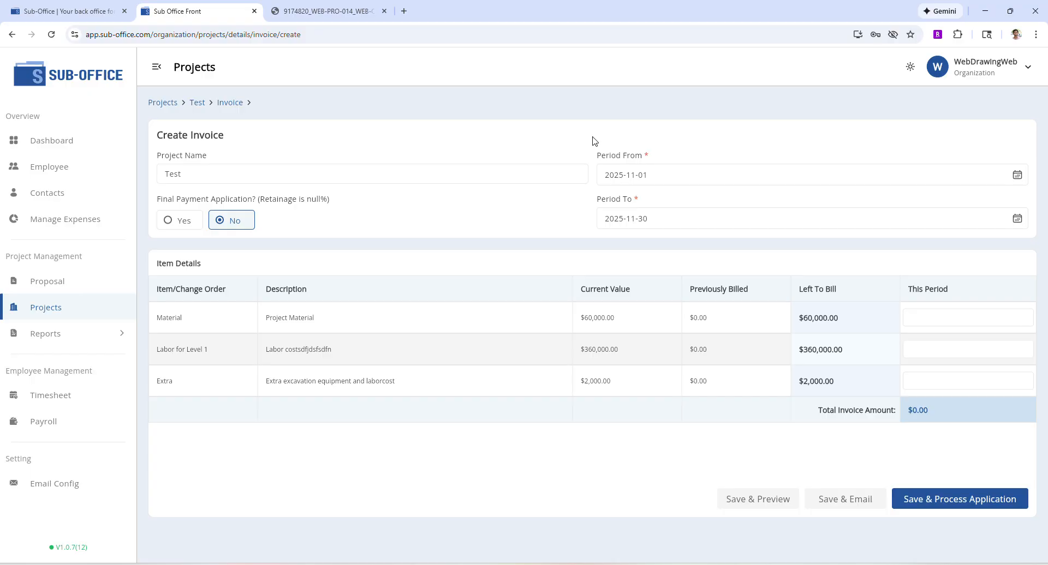
pyautogui.click(428, 173)
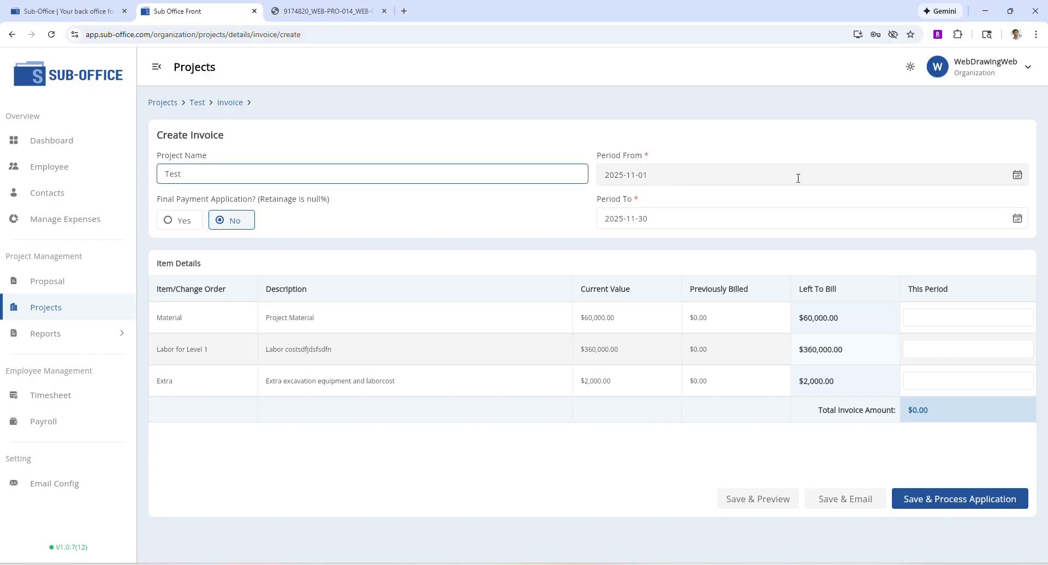
pyautogui.click(685, 197)
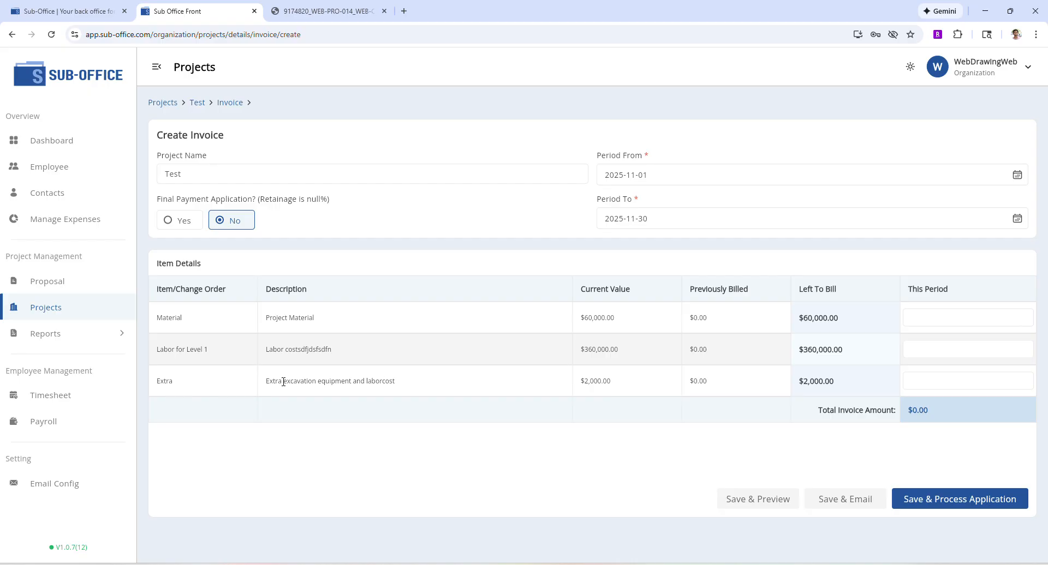
# Enter this-period amounts Extra $2,000, Material $30,000 and Labor $120,000 on the invoice.
pyautogui.click(967, 378)
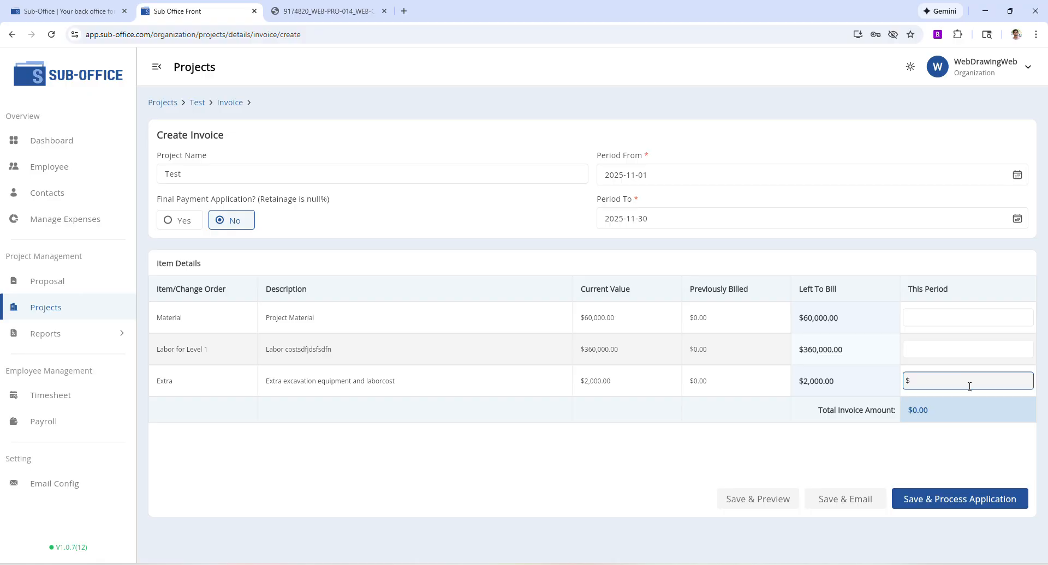
pyautogui.write('2000')
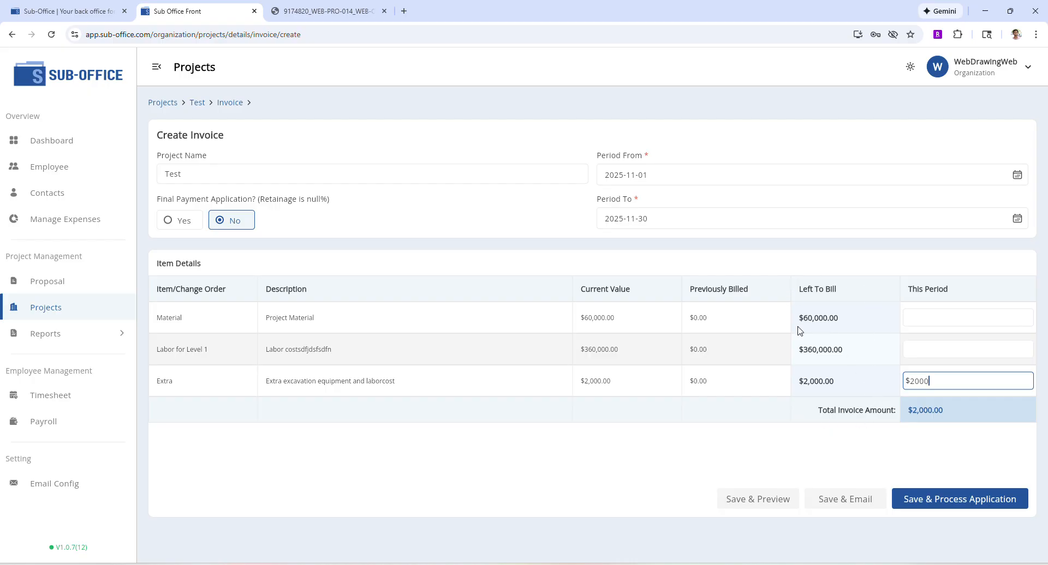
pyautogui.click(955, 433)
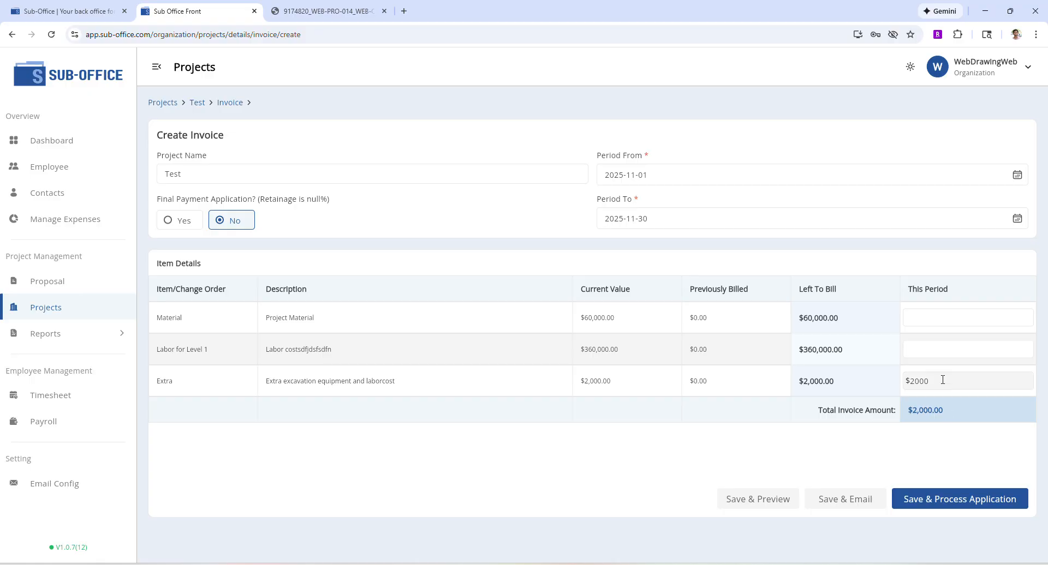
pyautogui.click(976, 320)
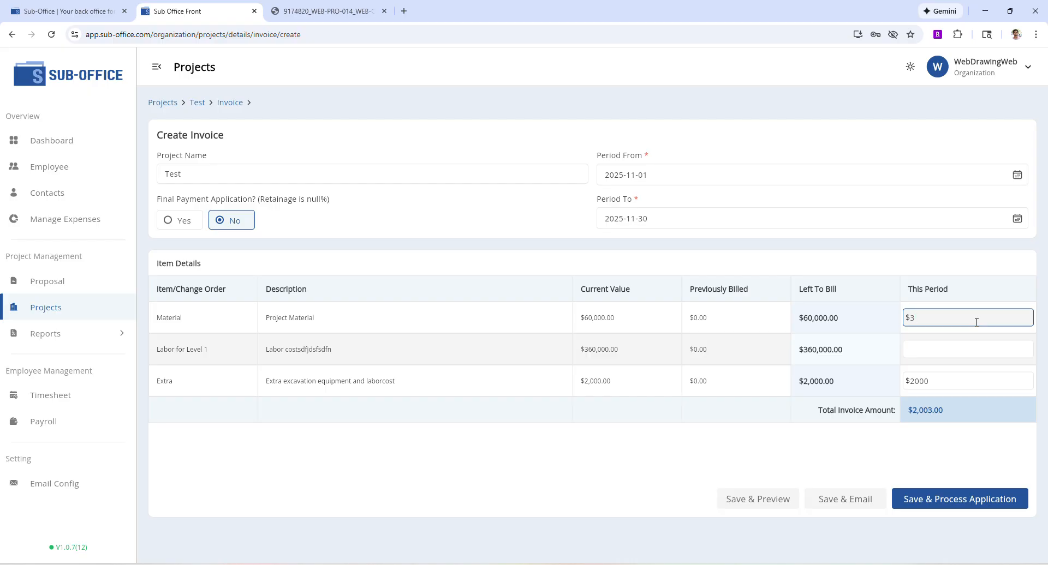
pyautogui.write('000')
pyautogui.click(963, 276)
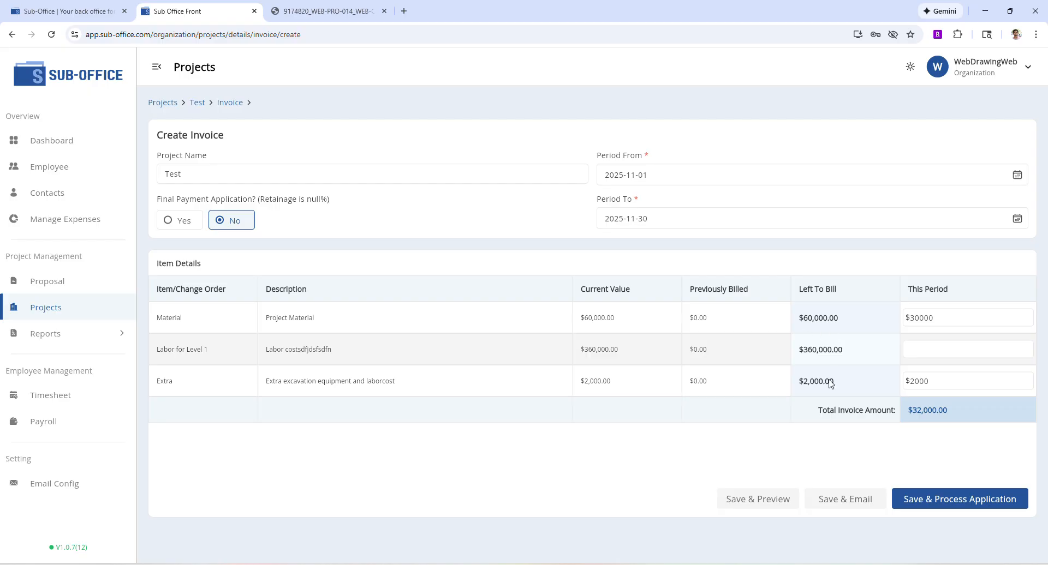
pyautogui.click(915, 350)
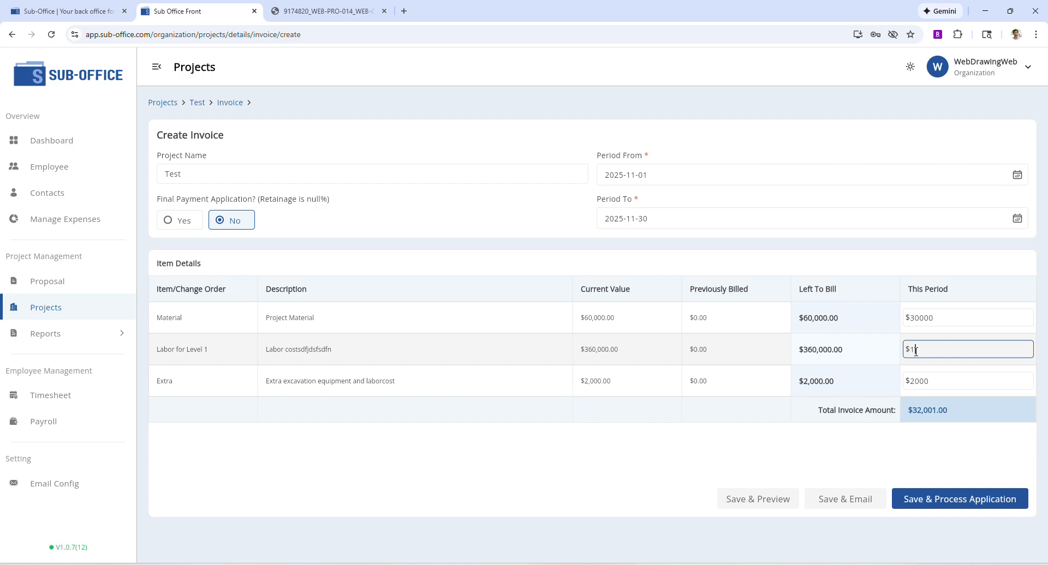
pyautogui.write('120000')
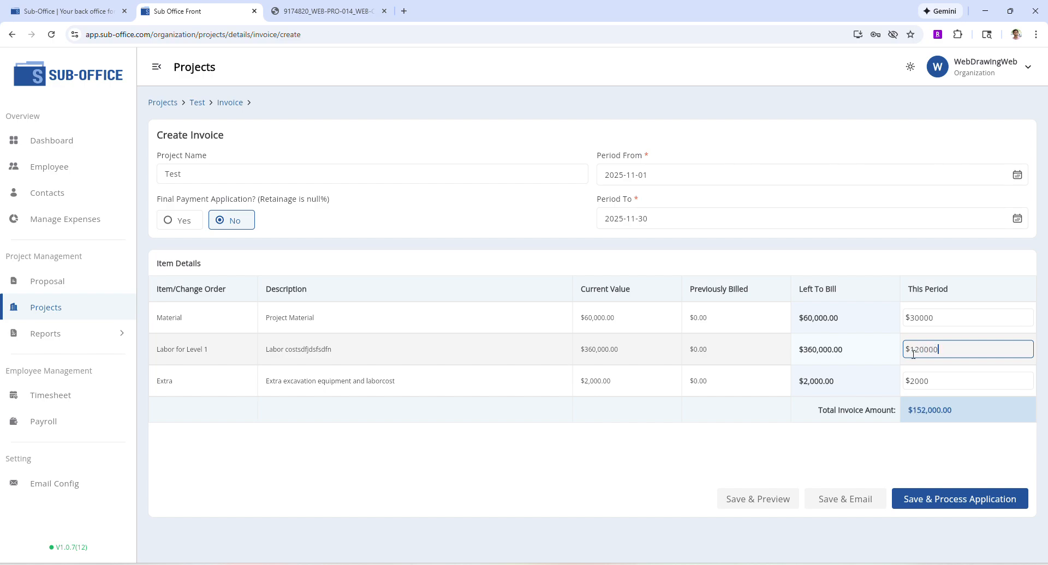
pyautogui.click(890, 264)
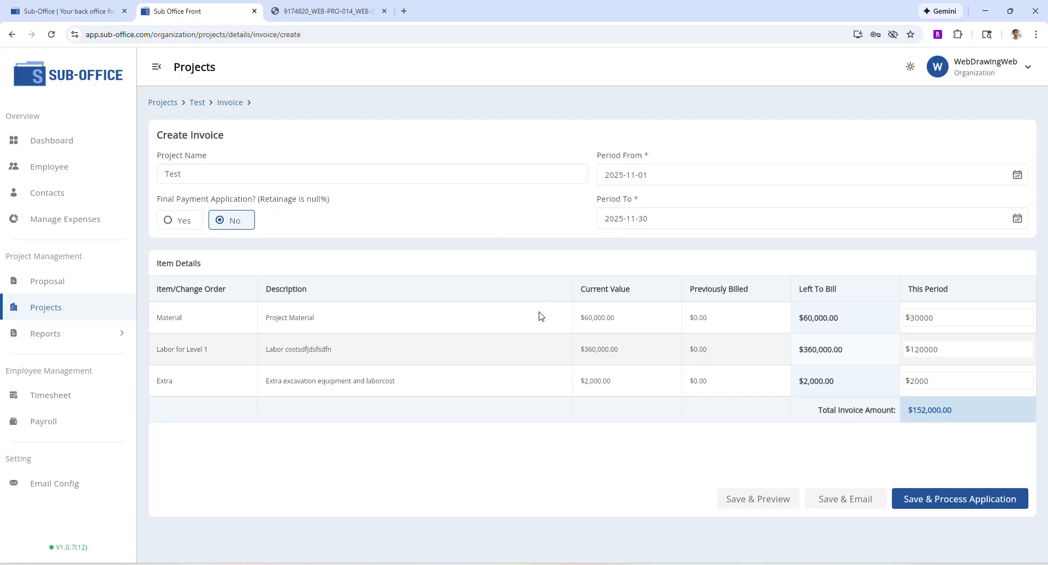
# Save and email the invoice, then open the attached WEB-INV-006 invoice PDF.
pyautogui.click(851, 498)
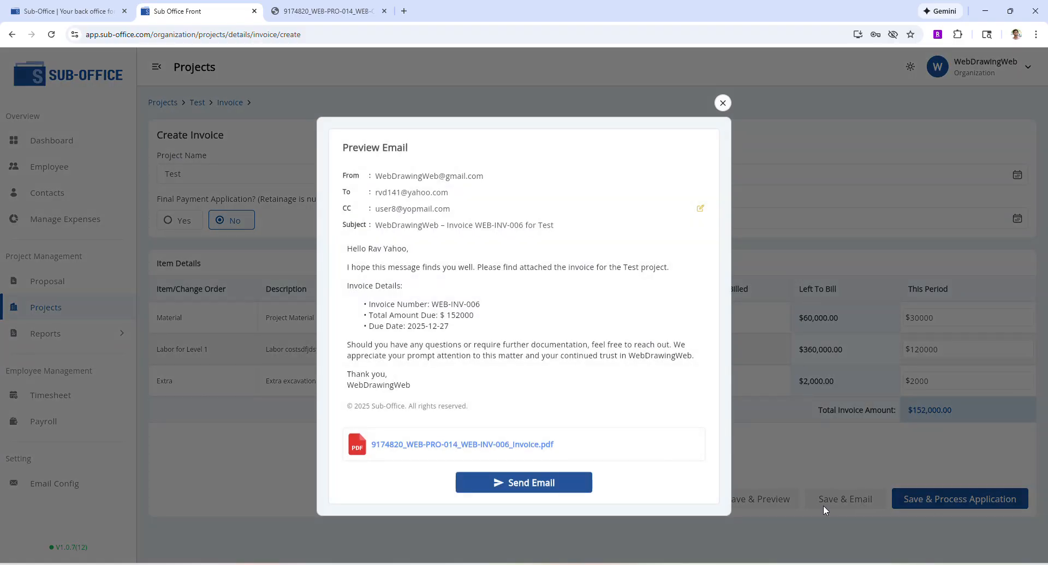
pyautogui.click(464, 445)
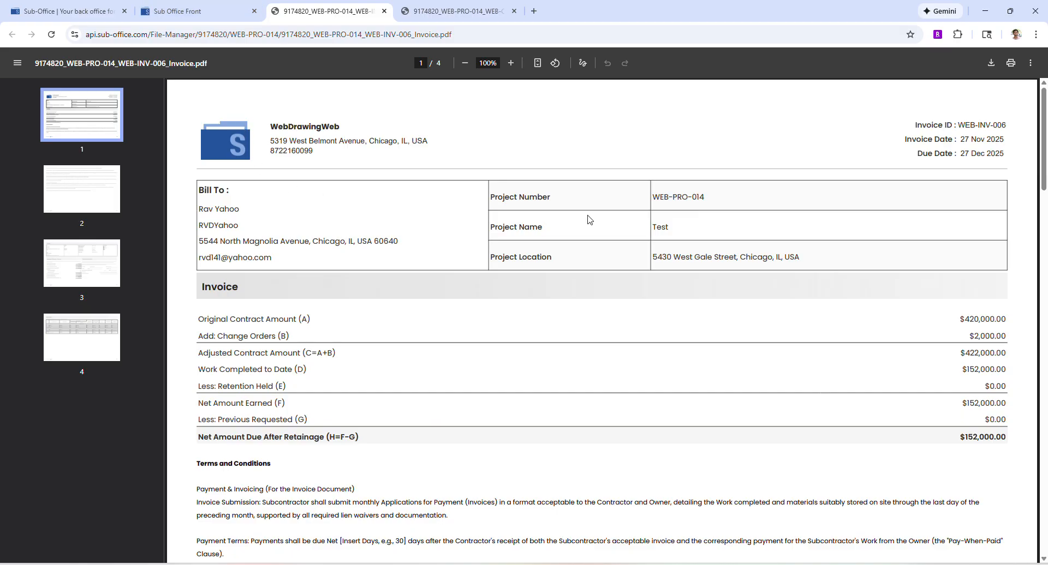
# Read the PDF from its totals down to the page 2 retainage, insurance and governing-law terms.
pyautogui.scroll(-1, 806, 231)
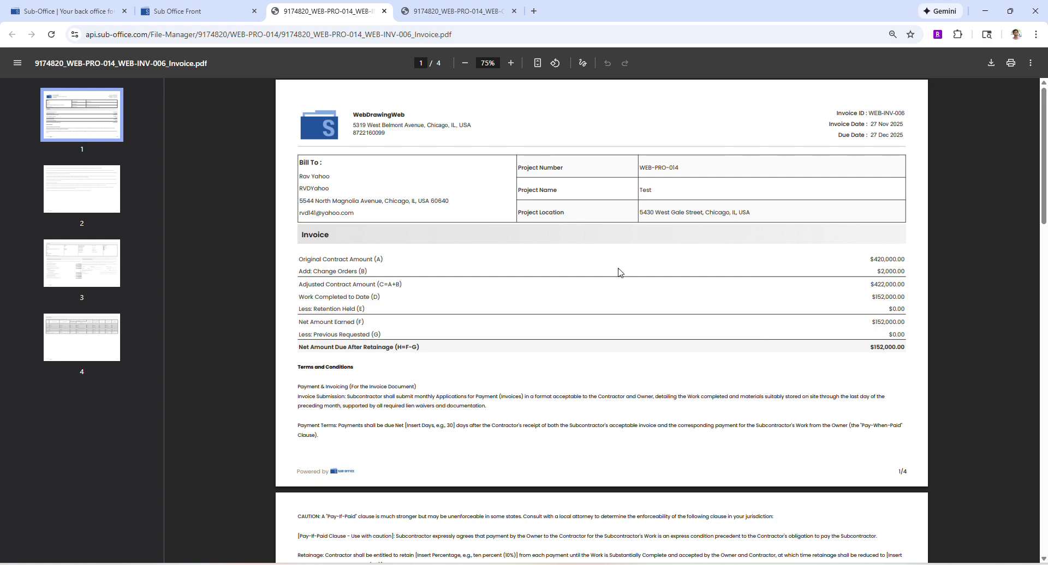
pyautogui.moveTo(317, 268); pyautogui.dragTo(418, 271)
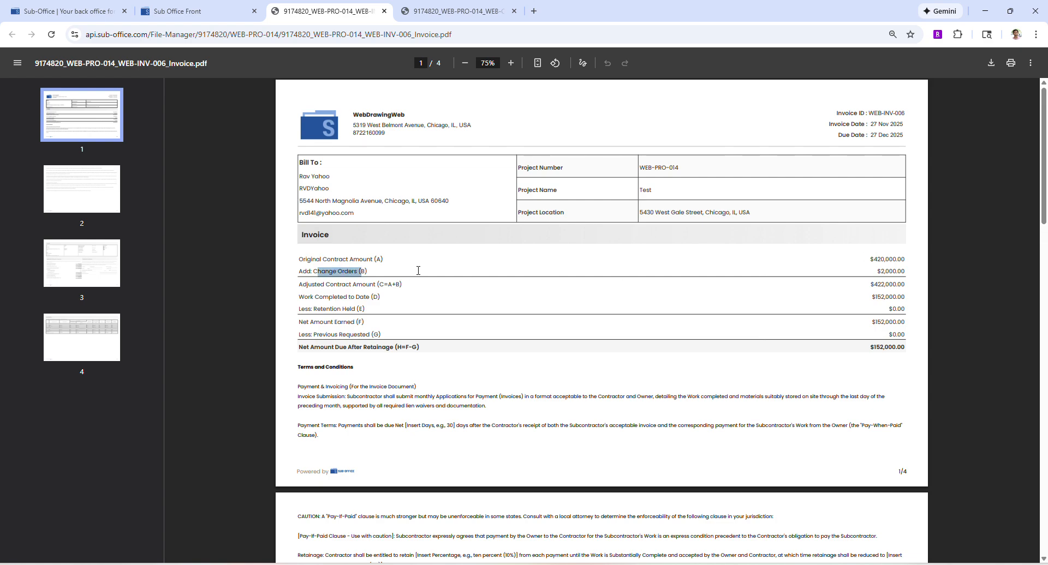
pyautogui.click(893, 301)
pyautogui.scroll(-3, 408, 404)
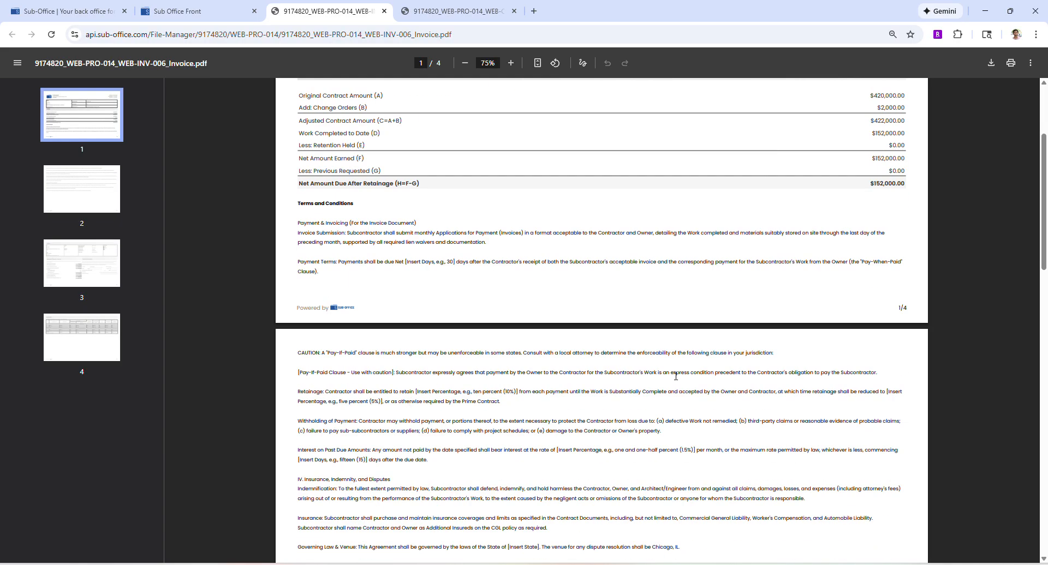
pyautogui.scroll(-3, 678, 373)
pyautogui.scroll(3, 673, 376)
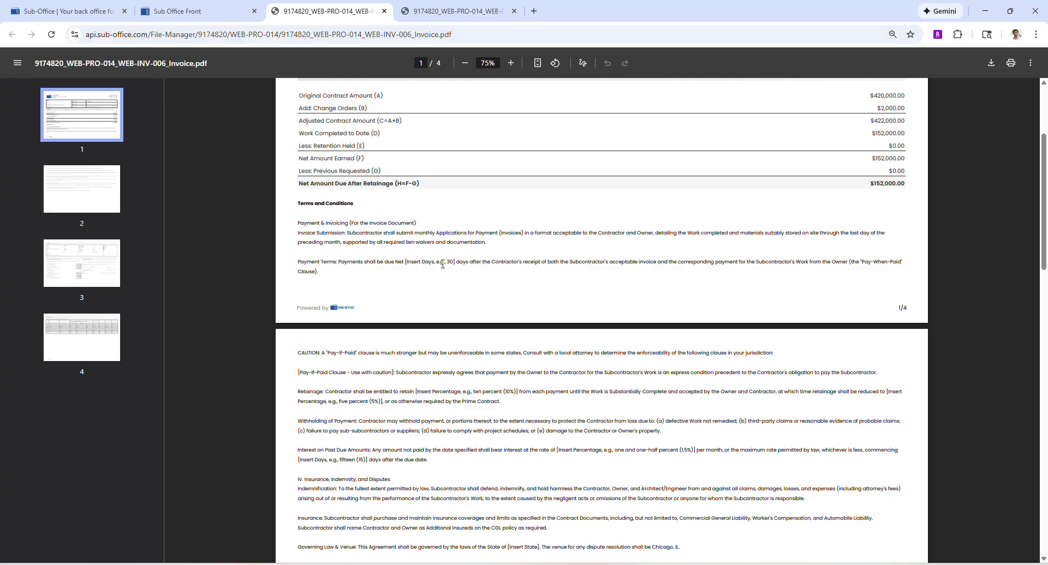
pyautogui.scroll(-3, 443, 264)
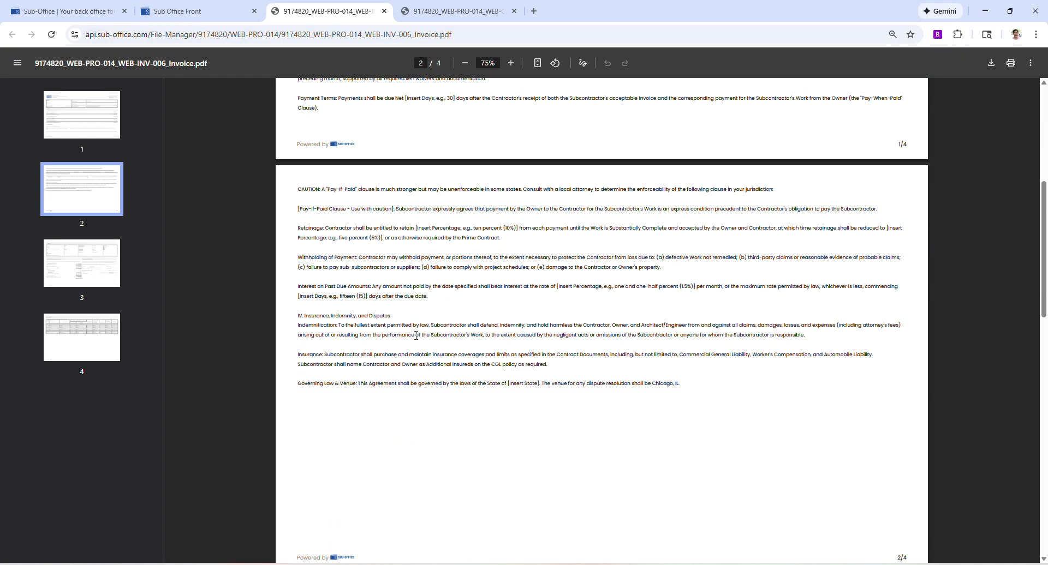
pyautogui.scroll(-9, 416, 335)
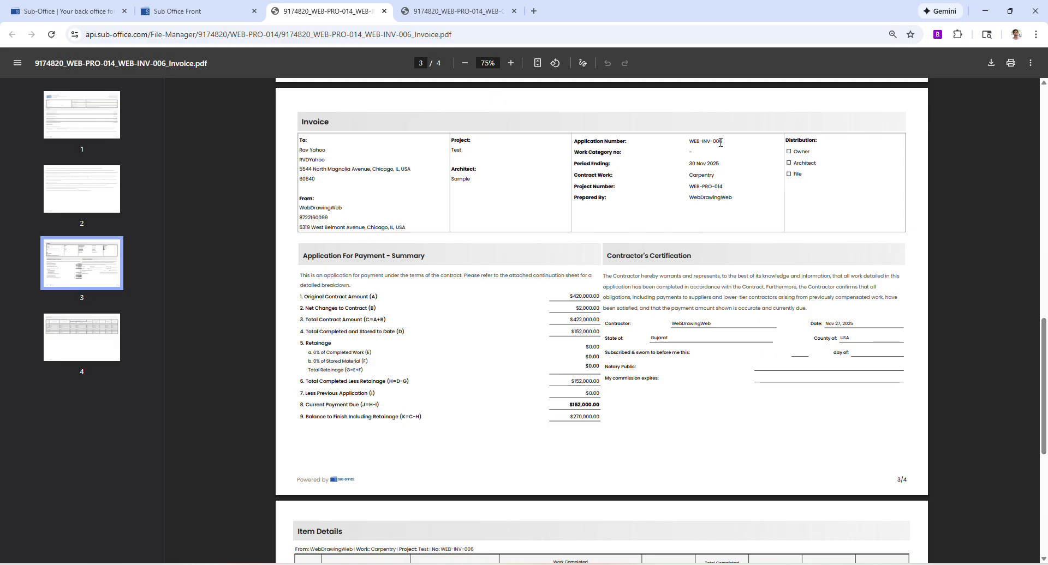
# Move to page 4 of the invoice PDF and zoom in to 100%.
pyautogui.scroll(-3, 510, 333)
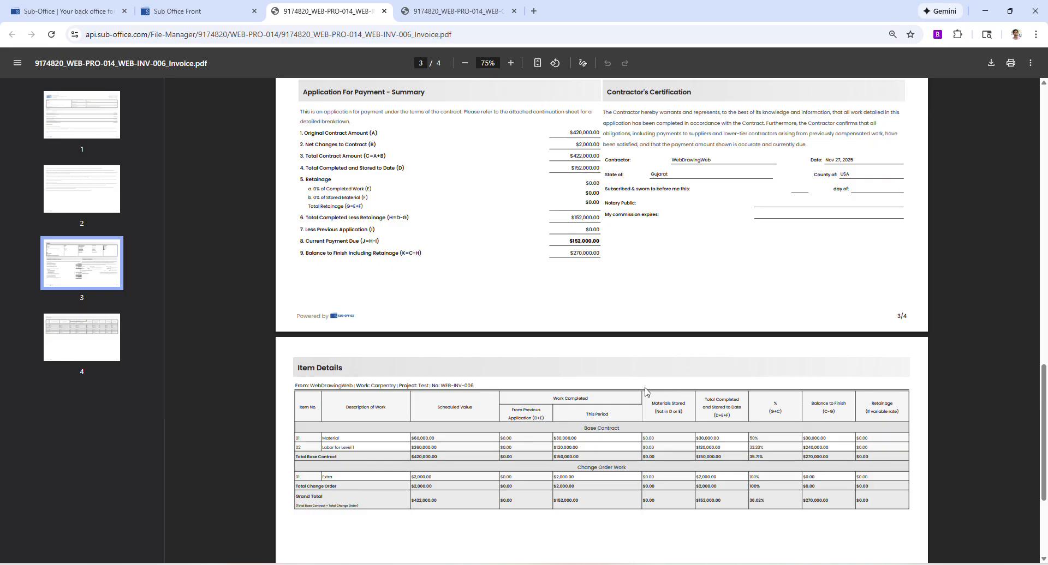
pyautogui.scroll(-3, 647, 388)
pyautogui.scroll(3, 646, 385)
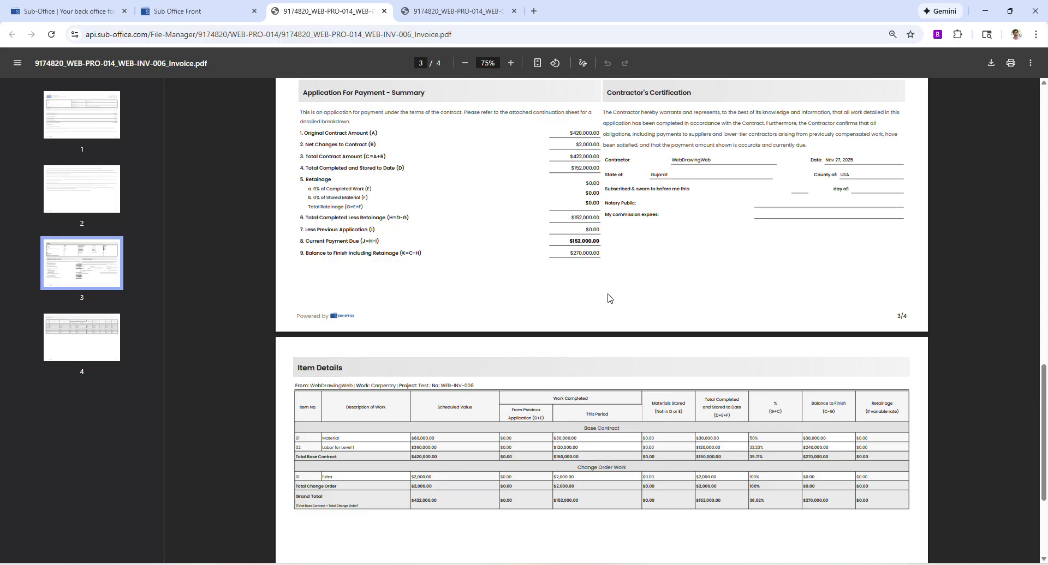
pyautogui.scroll(-3, 609, 298)
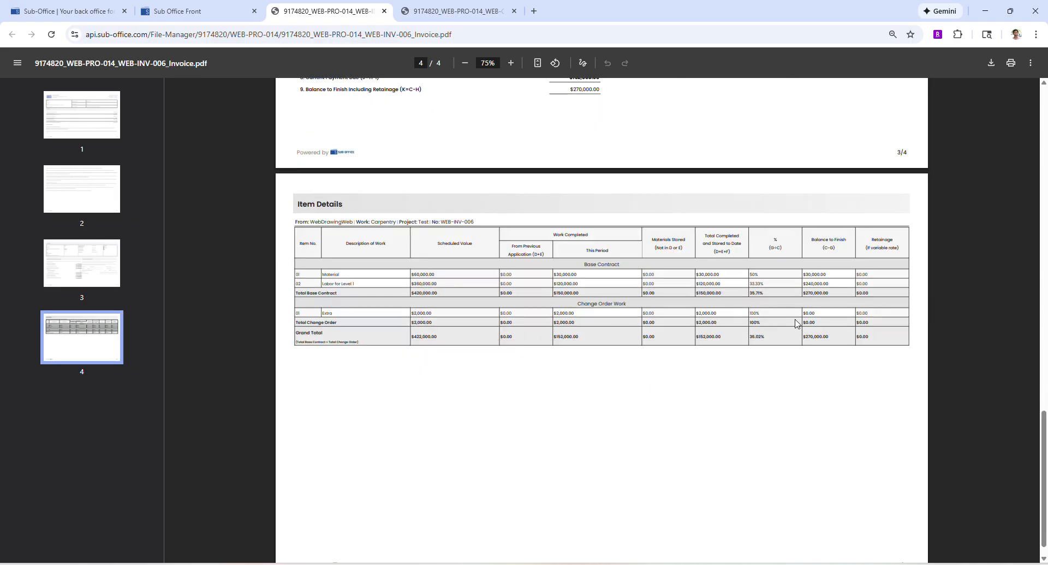
pyautogui.click(511, 62)
pyautogui.click(510, 63)
pyautogui.click(510, 63)
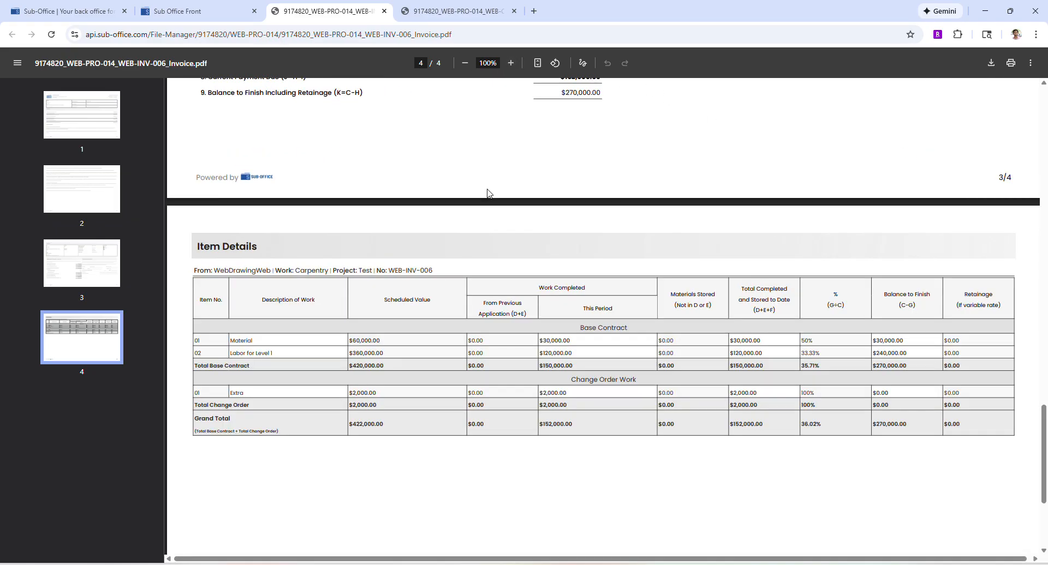
pyautogui.scroll(-3, 478, 240)
pyautogui.scroll(3, 464, 297)
# Check the Material, Extra and $0.00 Labor entries in the item table, then return to page 1.
pyautogui.doubleClick(231, 340)
pyautogui.click(295, 352)
pyautogui.doubleClick(245, 394)
pyautogui.click(393, 424)
pyautogui.moveTo(230, 392); pyautogui.dragTo(224, 393)
pyautogui.click(301, 431)
pyautogui.moveTo(489, 342); pyautogui.dragTo(465, 343)
pyautogui.click(476, 360)
pyautogui.doubleClick(480, 351)
pyautogui.scroll(9, 505, 435)
pyautogui.scroll(15, 536, 425)
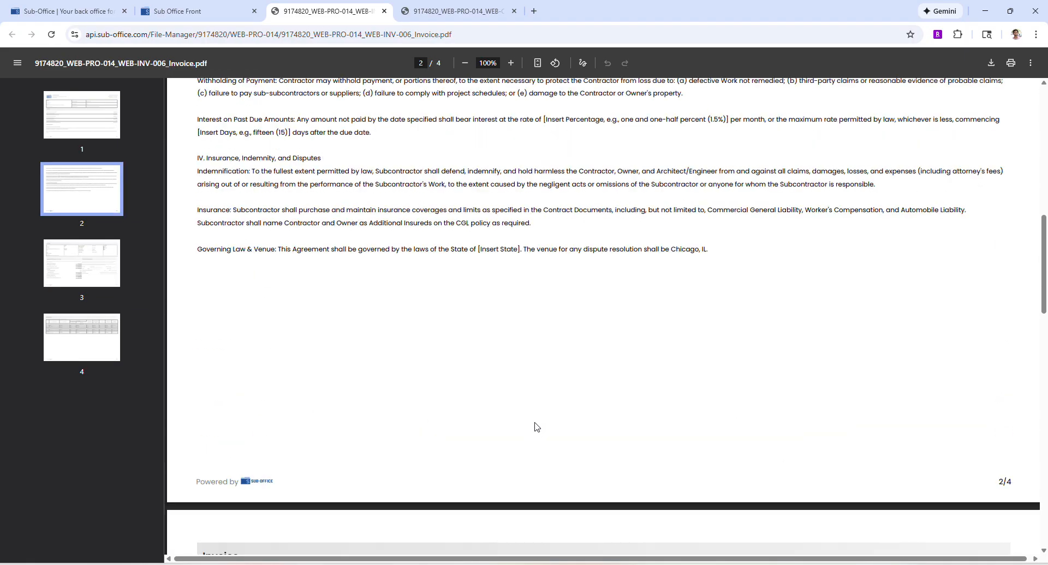
pyautogui.scroll(5, 537, 426)
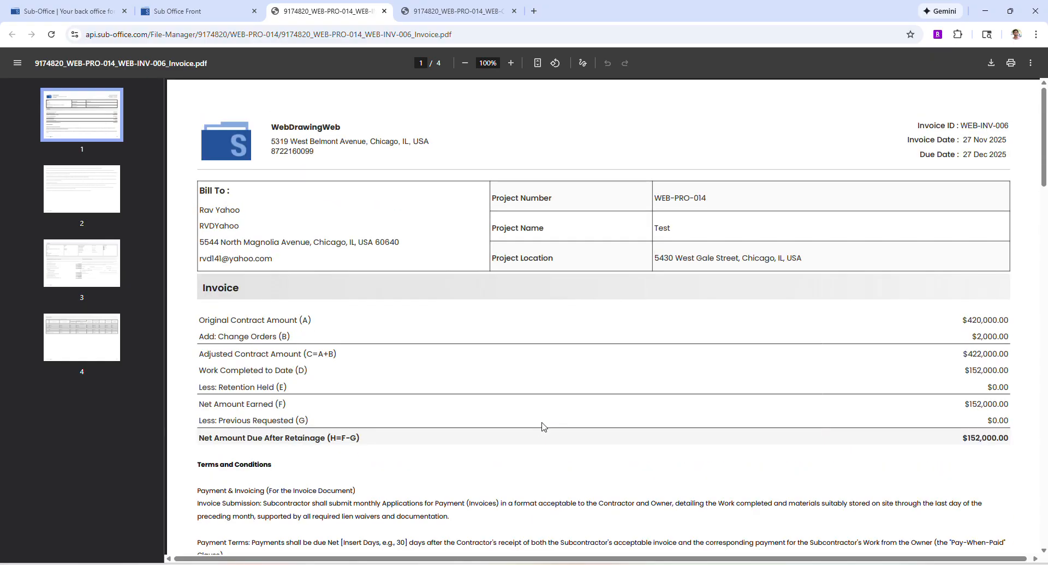
# Send the WEB-INV-006 invoice email from the Preview Email dialog.
pyautogui.click(186, 11)
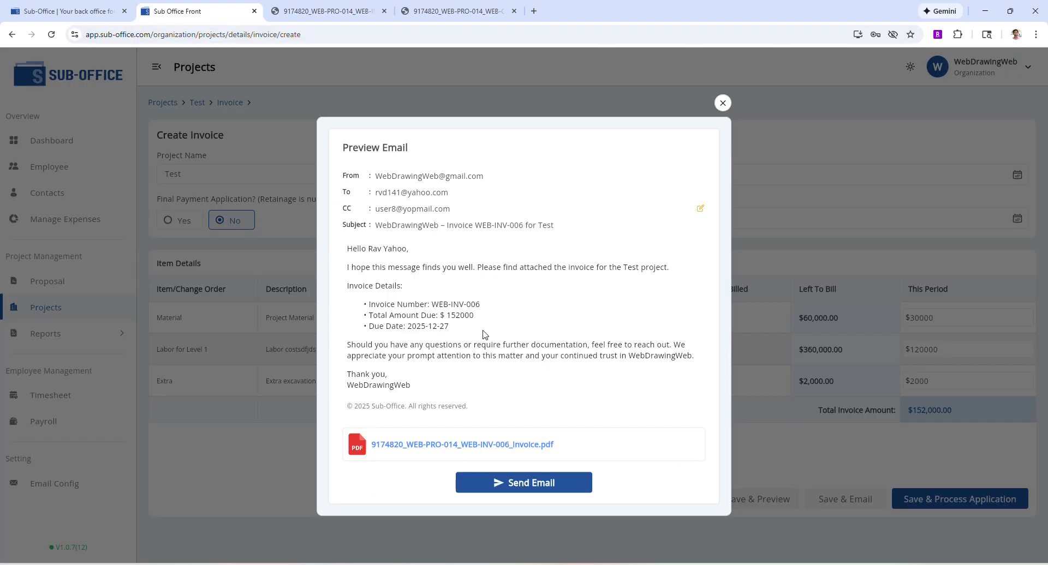
pyautogui.click(546, 485)
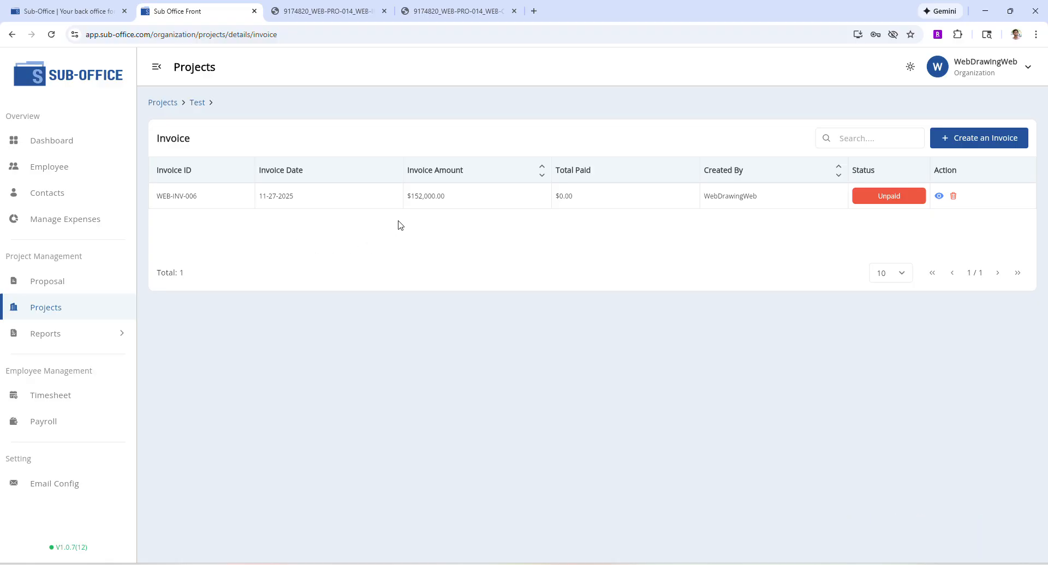
pyautogui.click(326, 6)
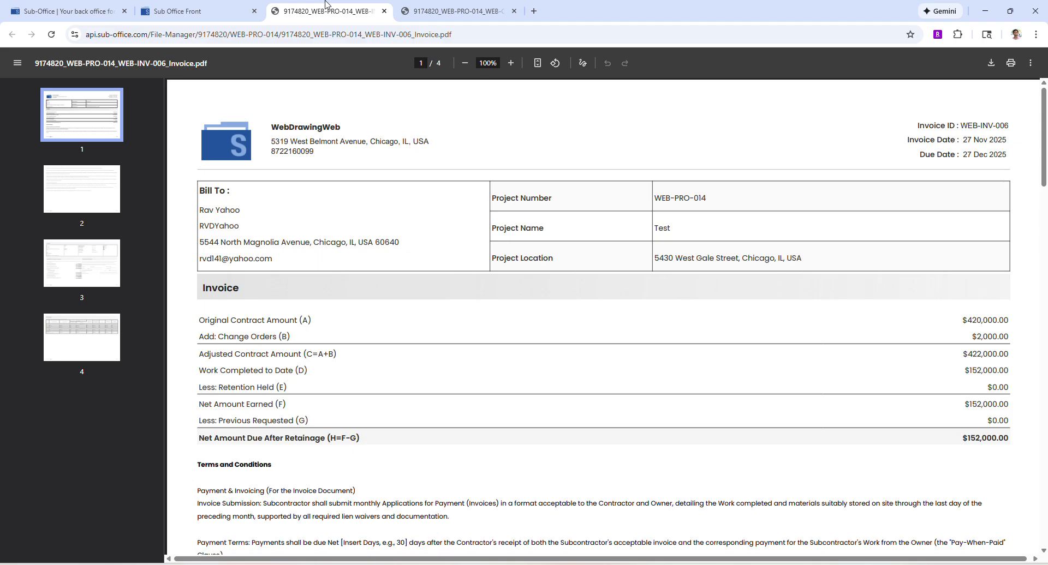
pyautogui.scroll(-18, 368, 293)
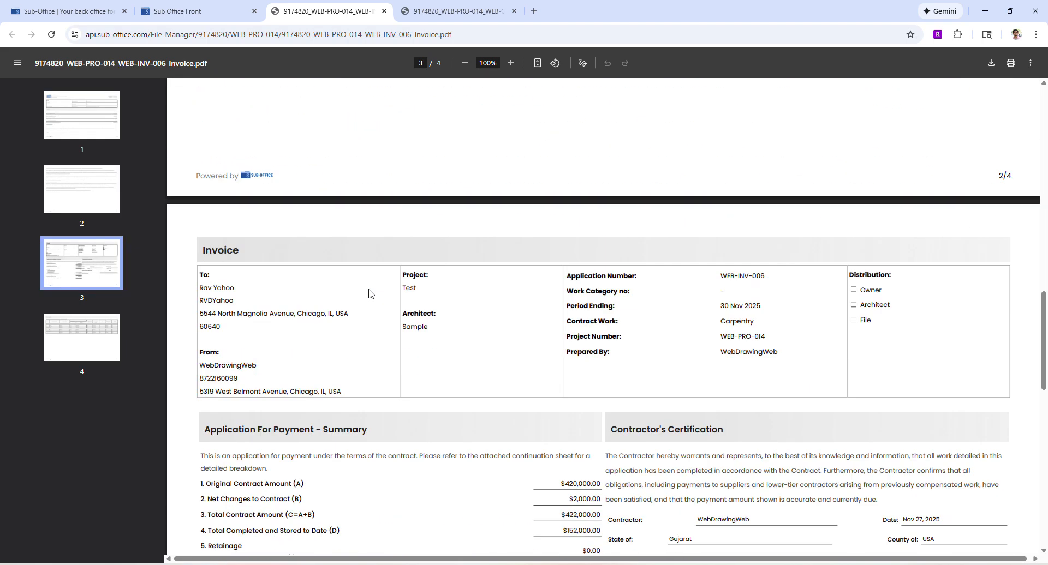
pyautogui.scroll(-9, 368, 294)
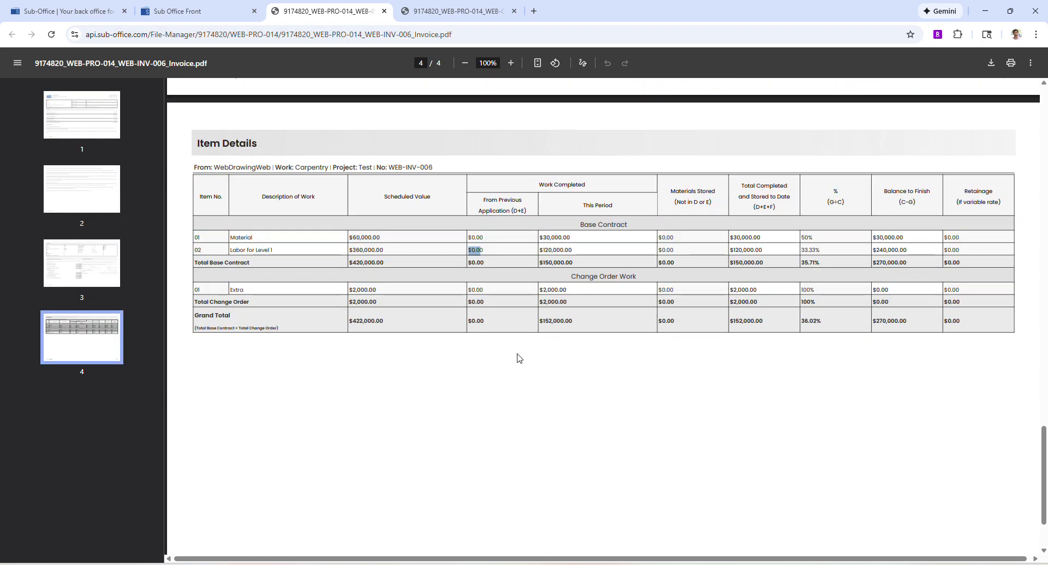
pyautogui.click(517, 354)
pyautogui.scroll(3, 759, 432)
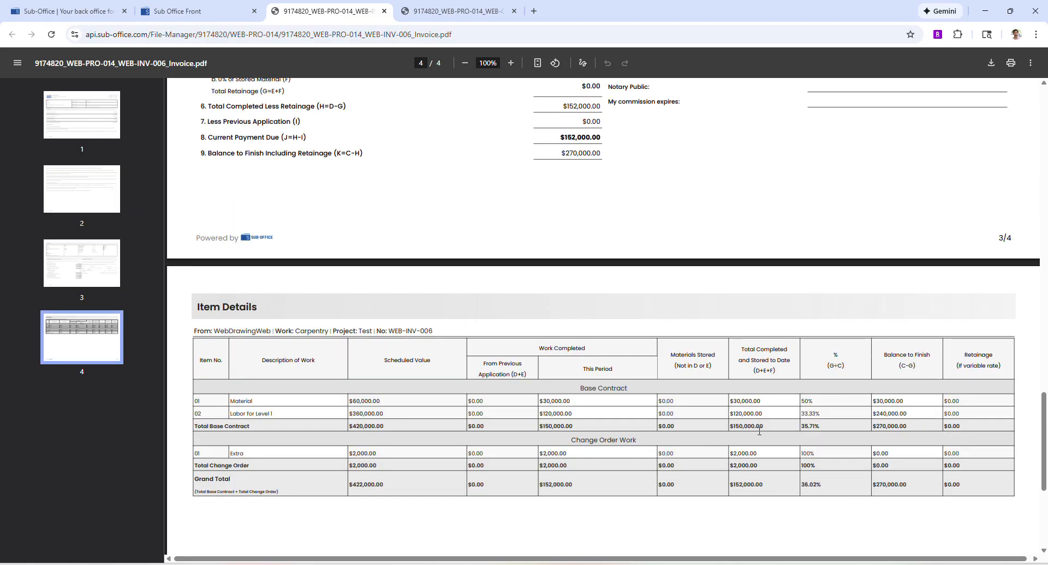
pyautogui.scroll(-3, 749, 420)
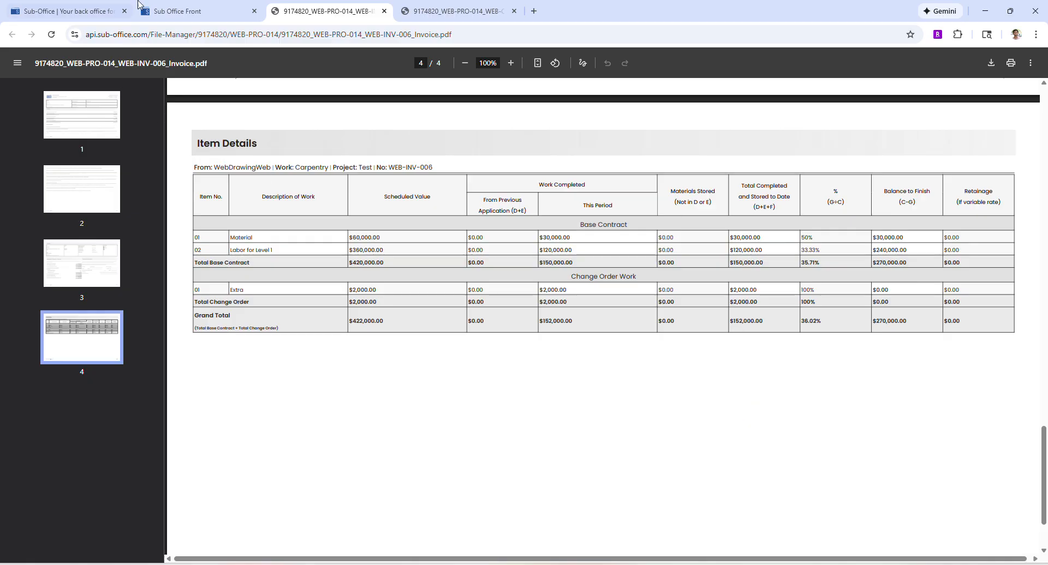
pyautogui.click(174, 11)
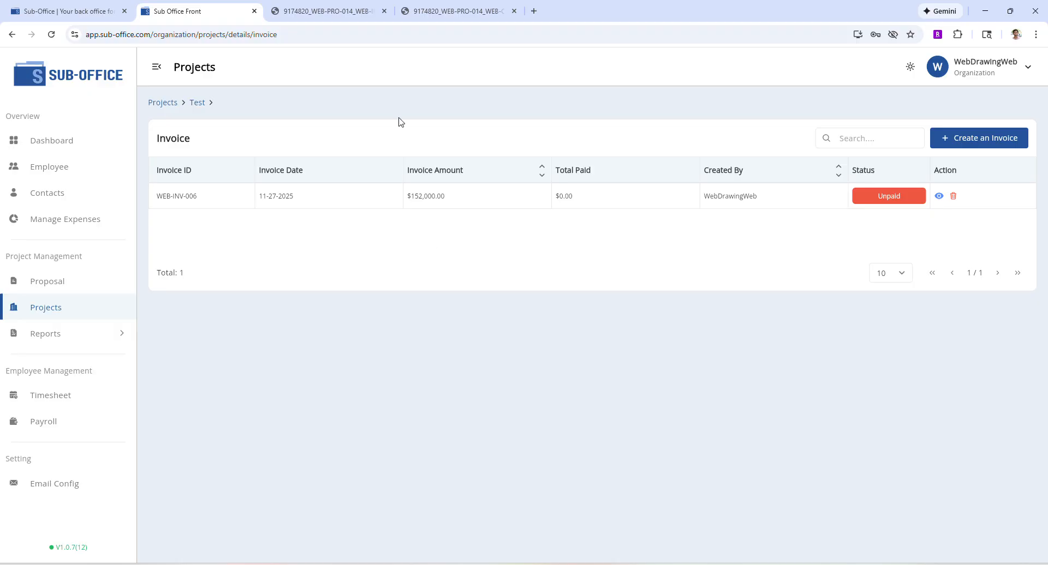
# Return to the Test project's invoice list and open WEB-INV-006, totalling $152,000.00.
pyautogui.click(375, 12)
pyautogui.click(188, 8)
pyautogui.click(1005, 136)
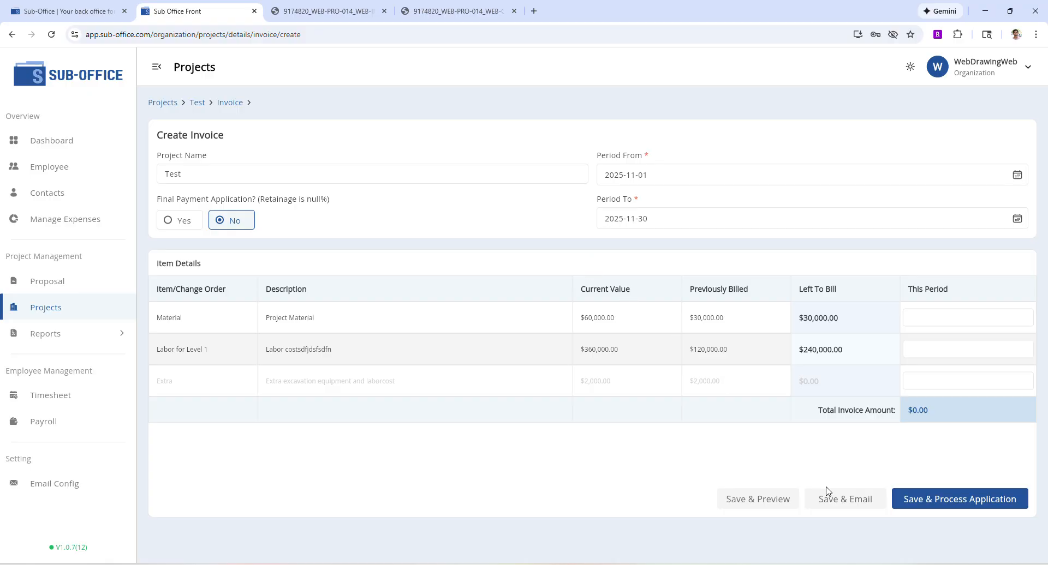
pyautogui.click(202, 104)
pyautogui.click(444, 442)
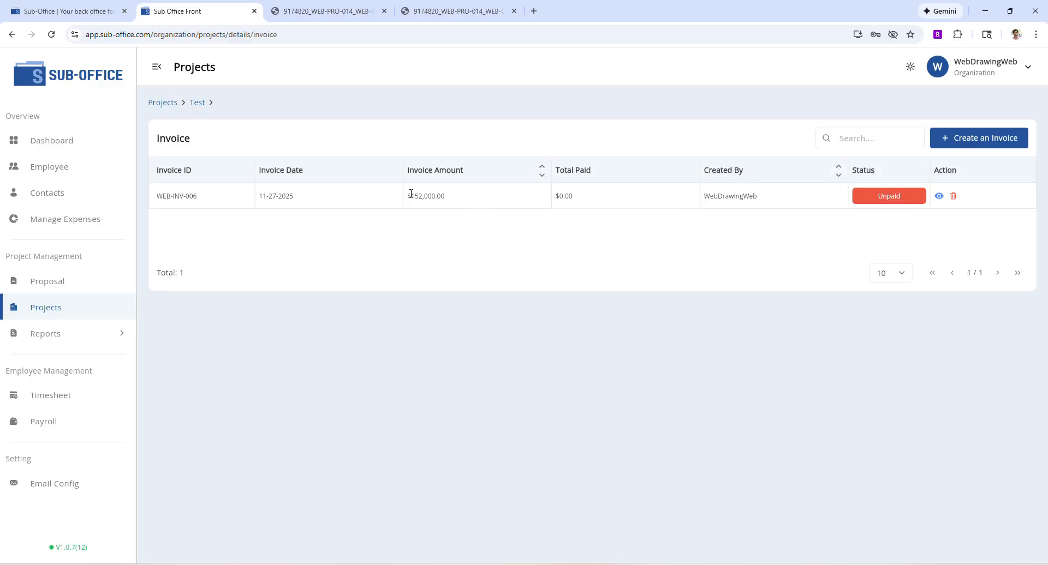
pyautogui.click(474, 198)
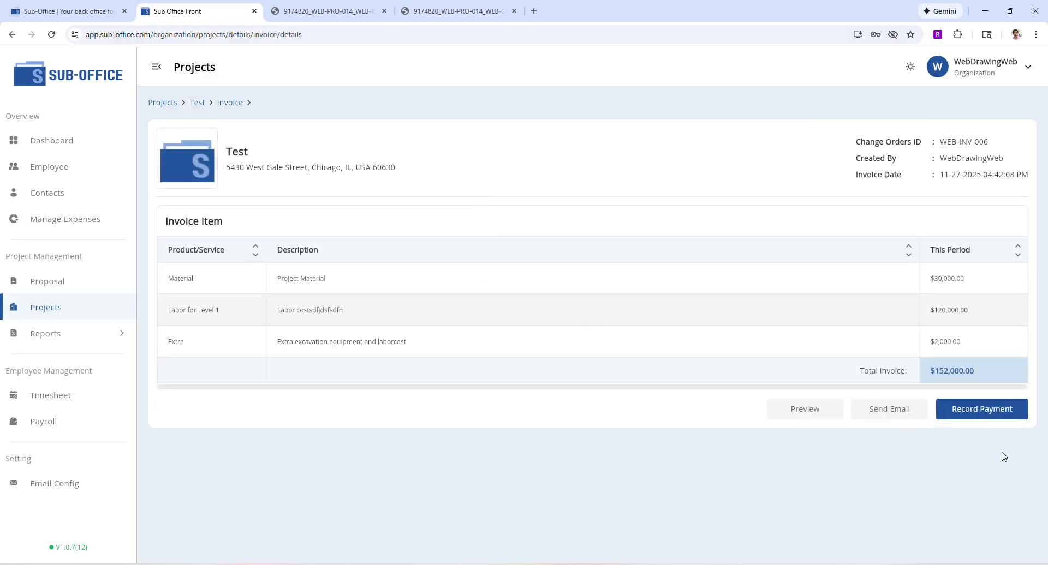
# Start a WEB-INV-006 payment: admin collector, $100,000, collected 2025-11-27.
pyautogui.click(991, 416)
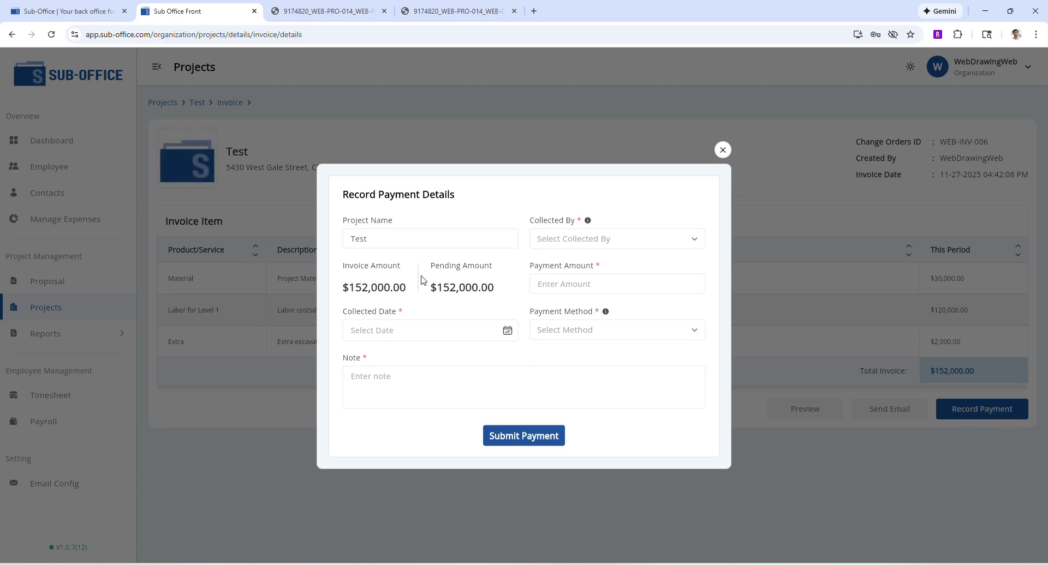
pyautogui.click(576, 244)
pyautogui.click(577, 267)
pyautogui.click(589, 280)
pyautogui.write('100000')
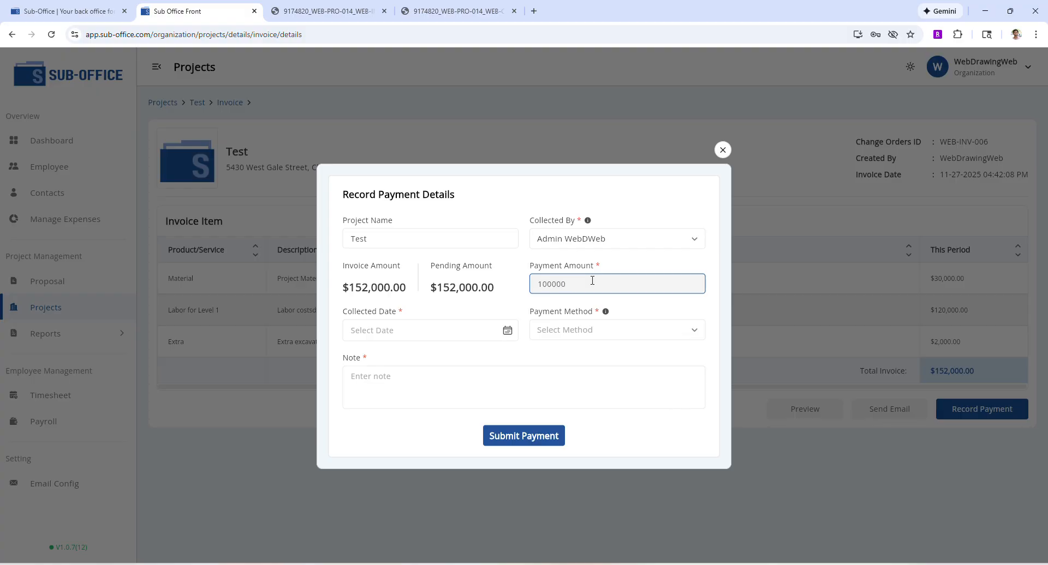
pyautogui.click(507, 330)
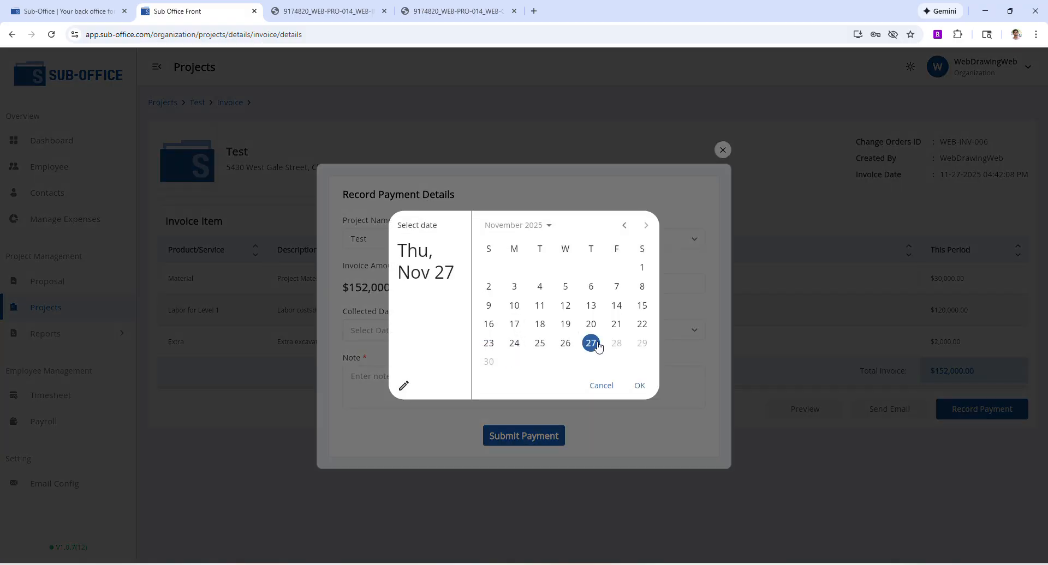
pyautogui.click(649, 389)
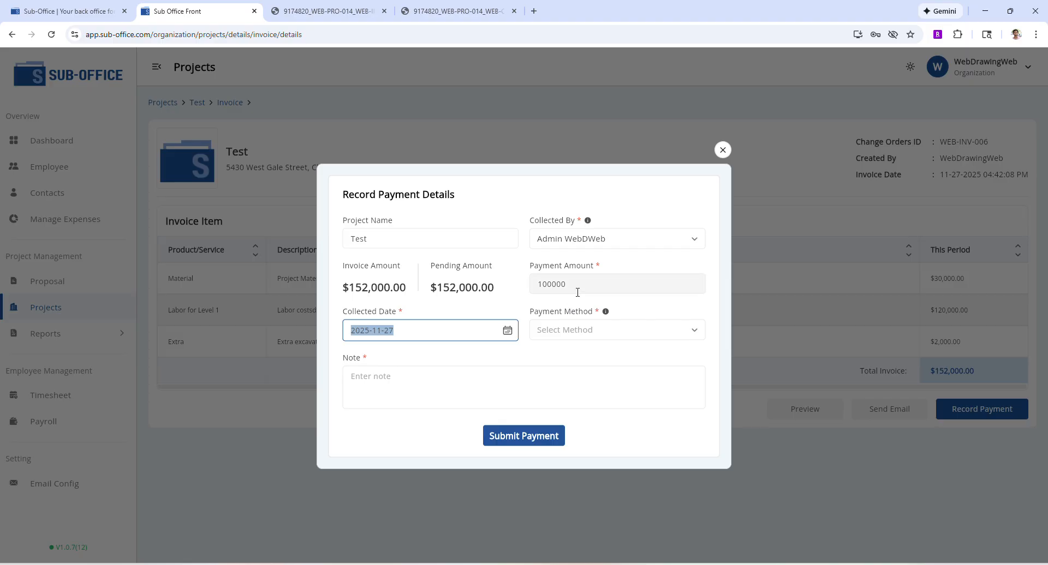
# Set the payment method to Card with note 'Cleared' and submit the payment.
pyautogui.click(591, 334)
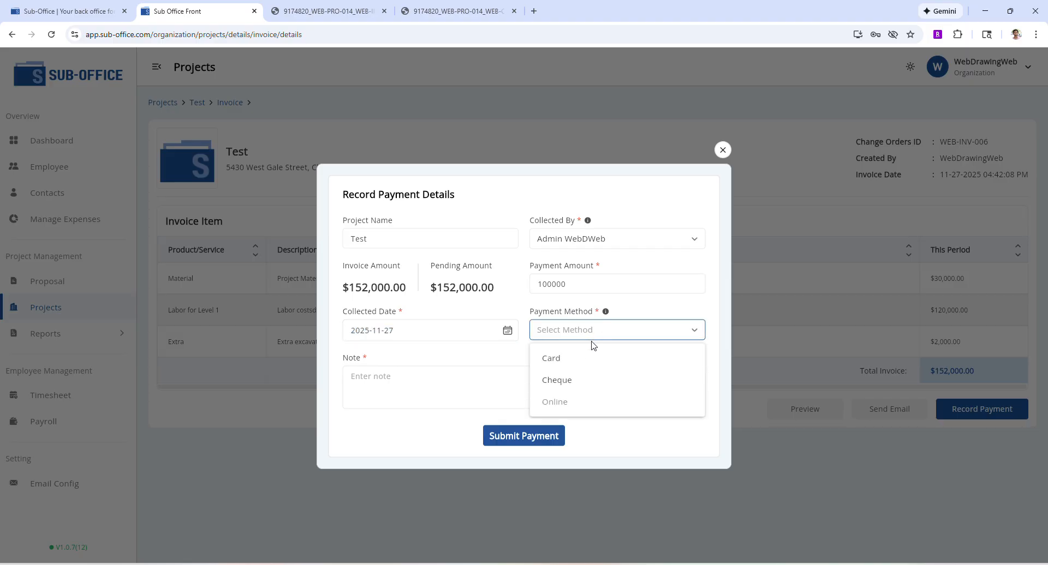
pyautogui.click(575, 359)
pyautogui.click(516, 380)
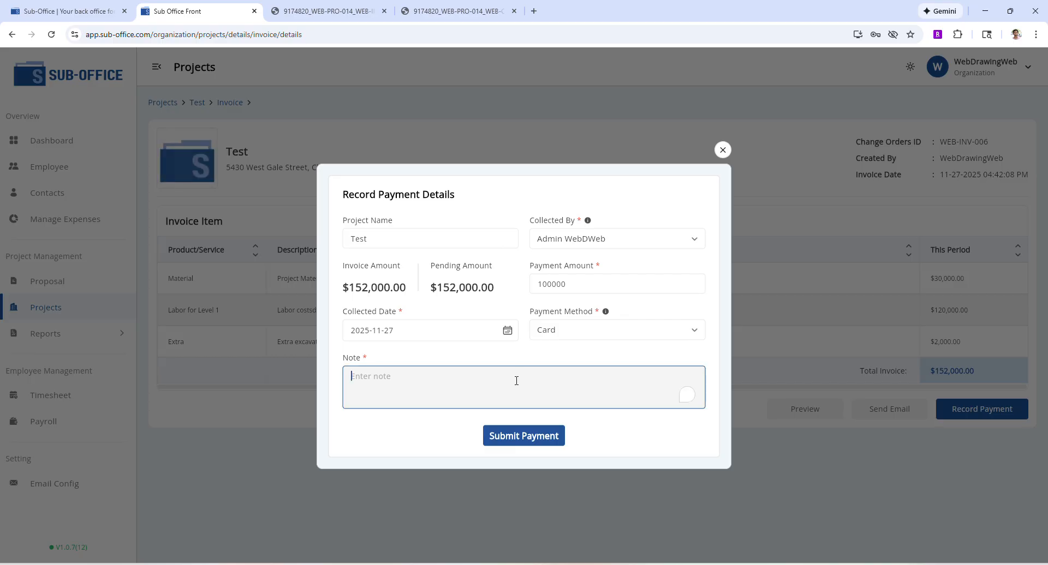
pyautogui.write('C')
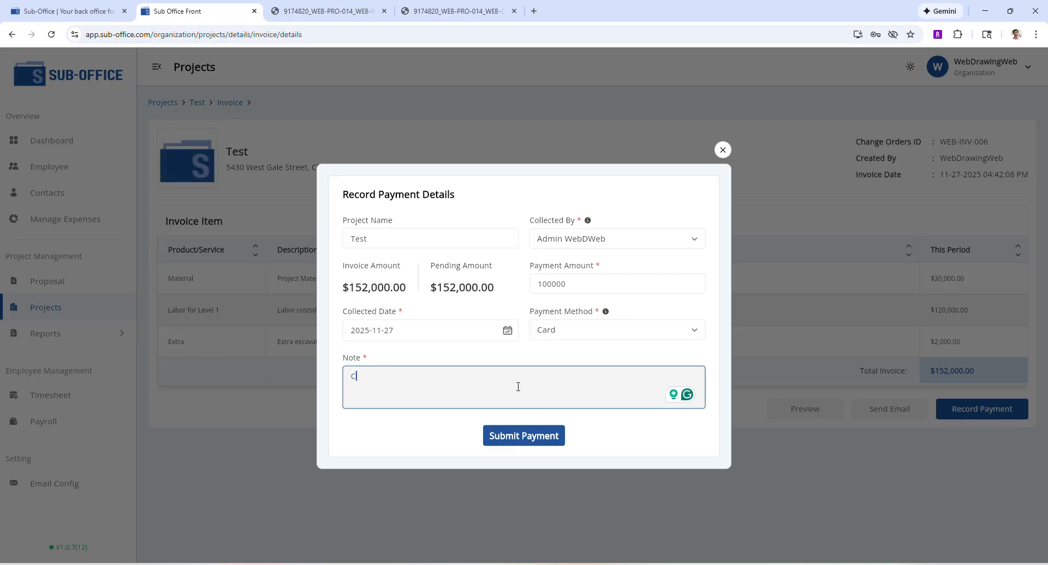
pyautogui.write('lea')
pyautogui.write('reed')
pyautogui.press('BackSpace')
pyautogui.press('BackSpace')
pyautogui.write('d')
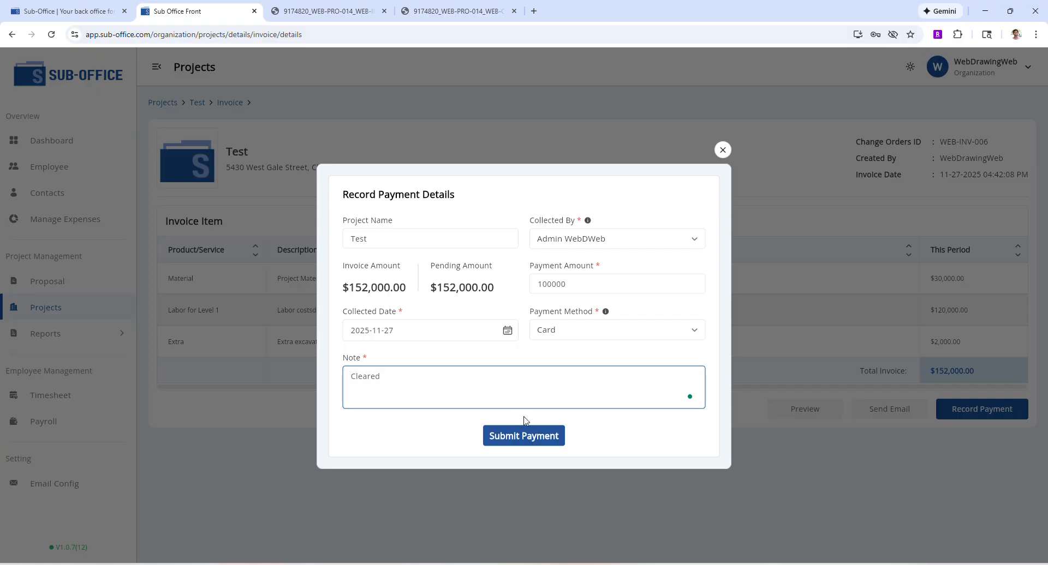
pyautogui.click(524, 435)
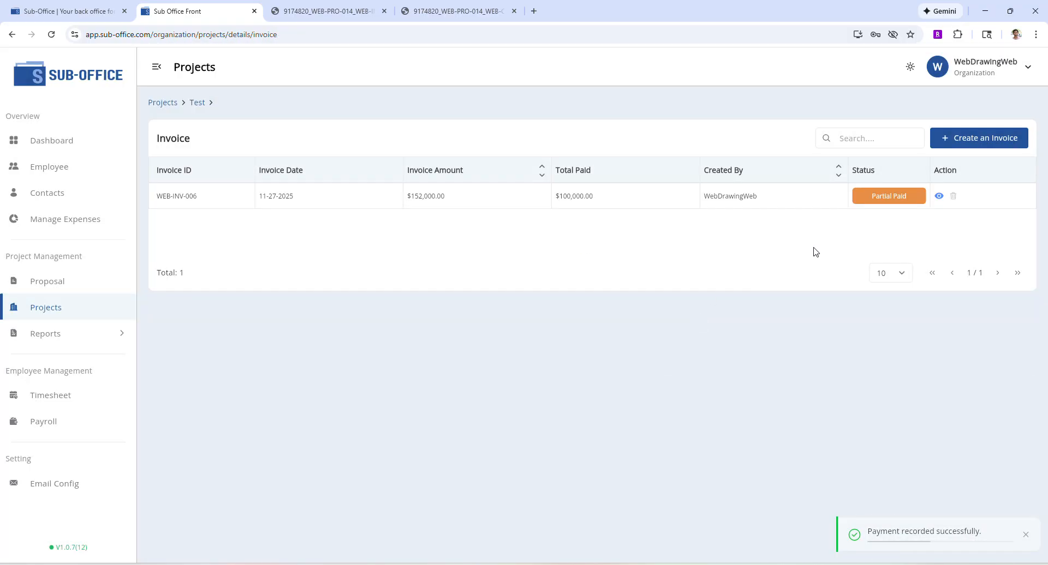
# Reopen the WEB-INV-006 invoice details from the project's invoice list.
pyautogui.click(607, 201)
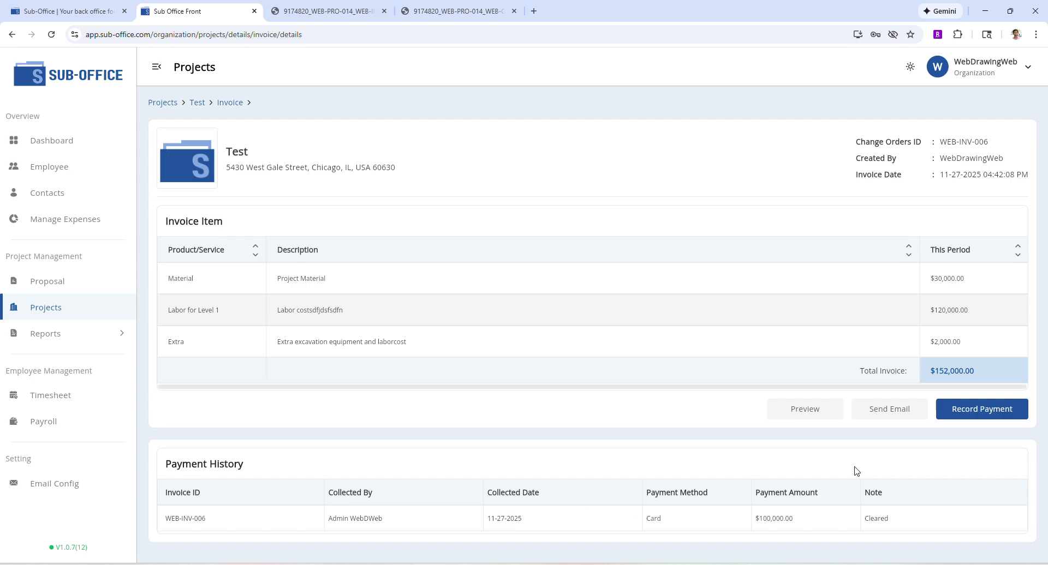
pyautogui.click(226, 104)
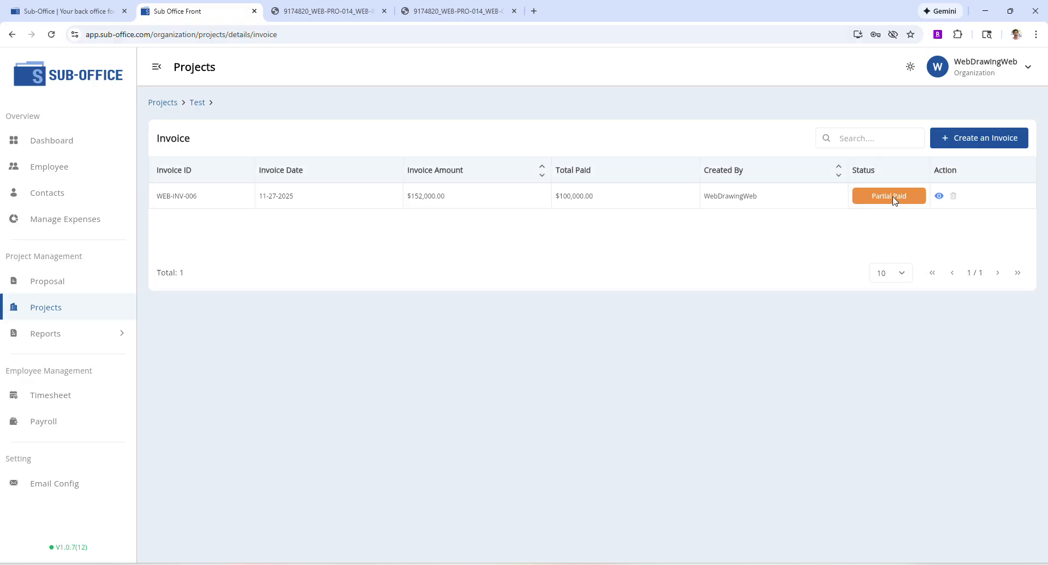
pyautogui.click(705, 196)
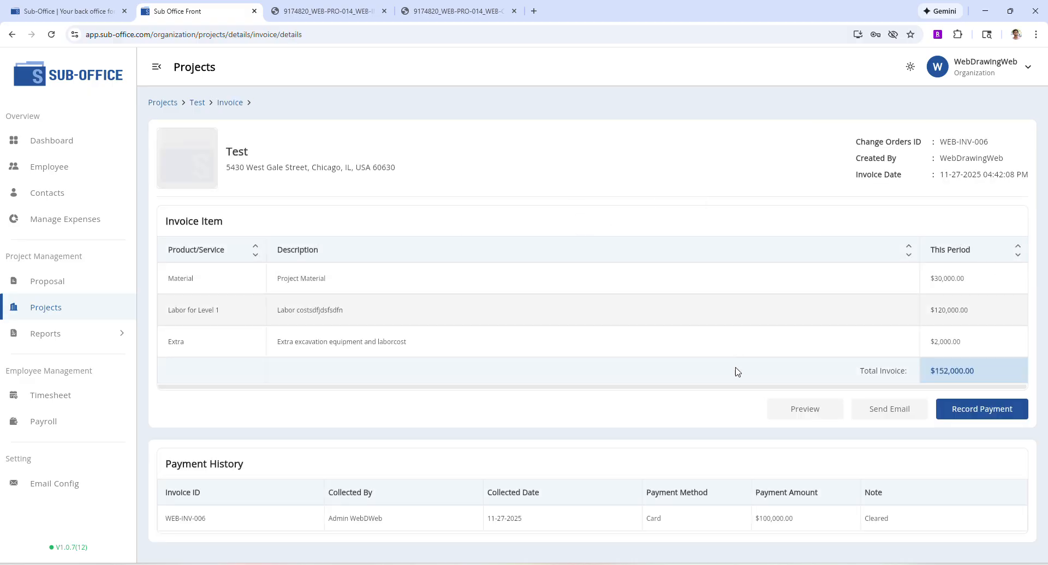
# Record a second $52,000 Card payment by admin, collected 2025-11-27, with a short note.
pyautogui.click(1007, 410)
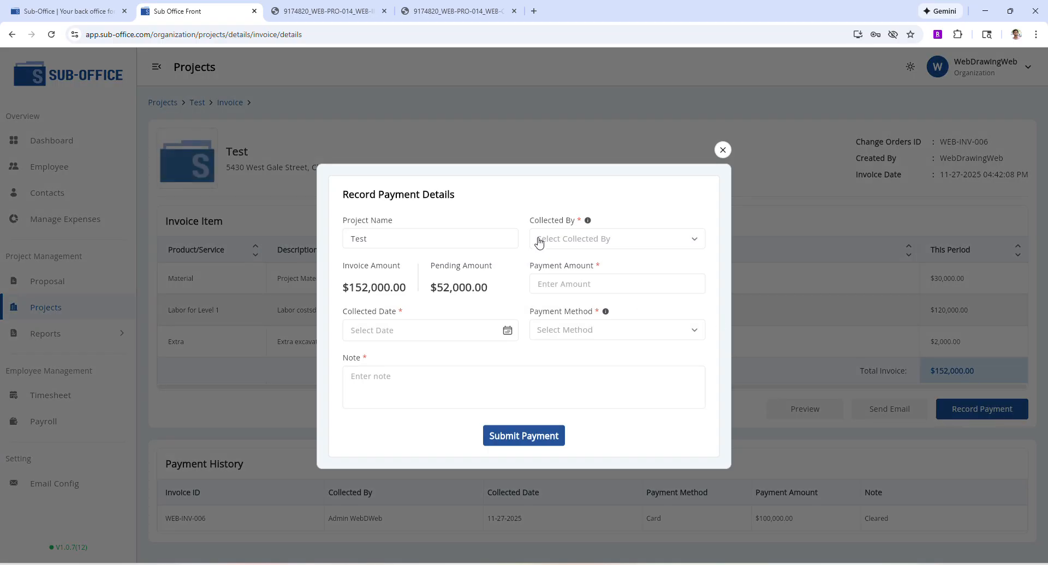
pyautogui.click(600, 238)
pyautogui.click(551, 264)
pyautogui.click(589, 289)
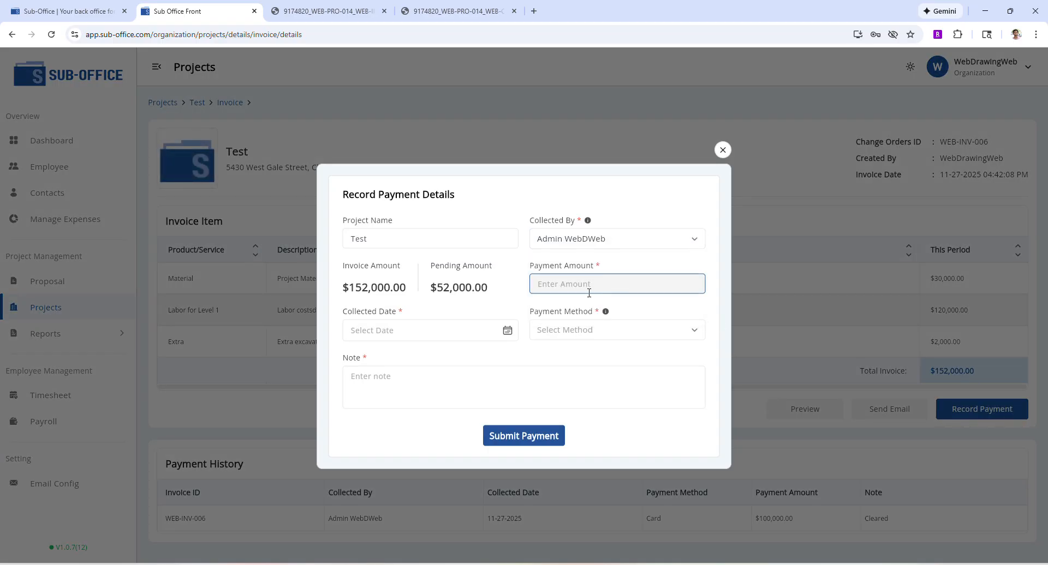
pyautogui.write('52000')
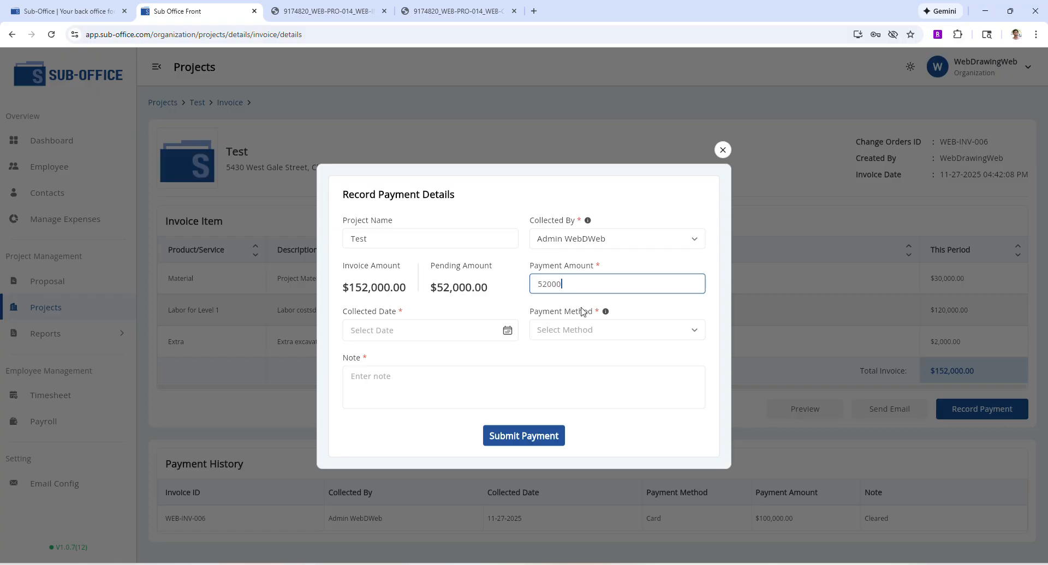
pyautogui.click(468, 330)
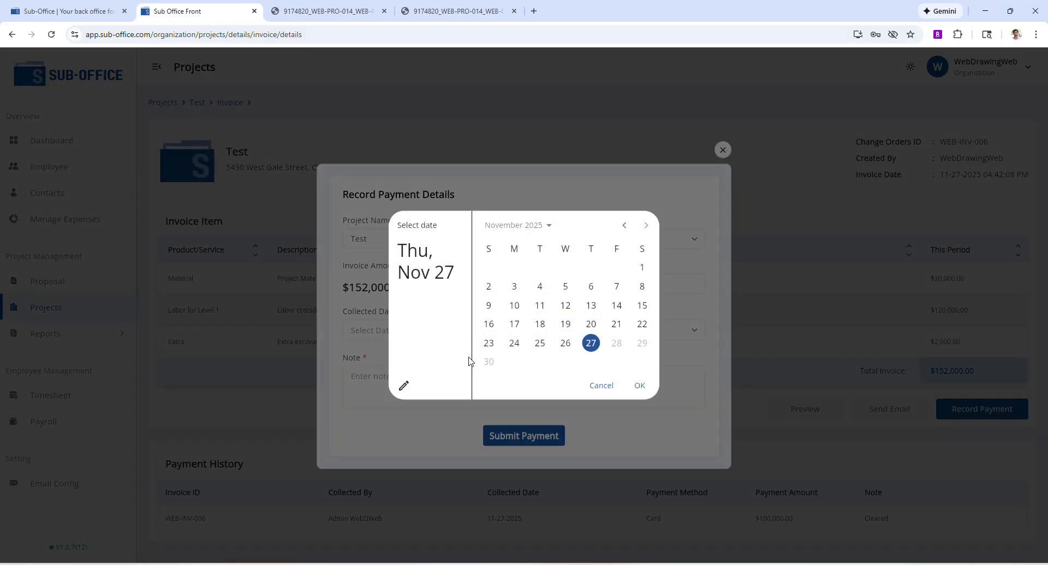
pyautogui.click(638, 386)
pyautogui.click(593, 332)
pyautogui.click(575, 360)
pyautogui.click(502, 374)
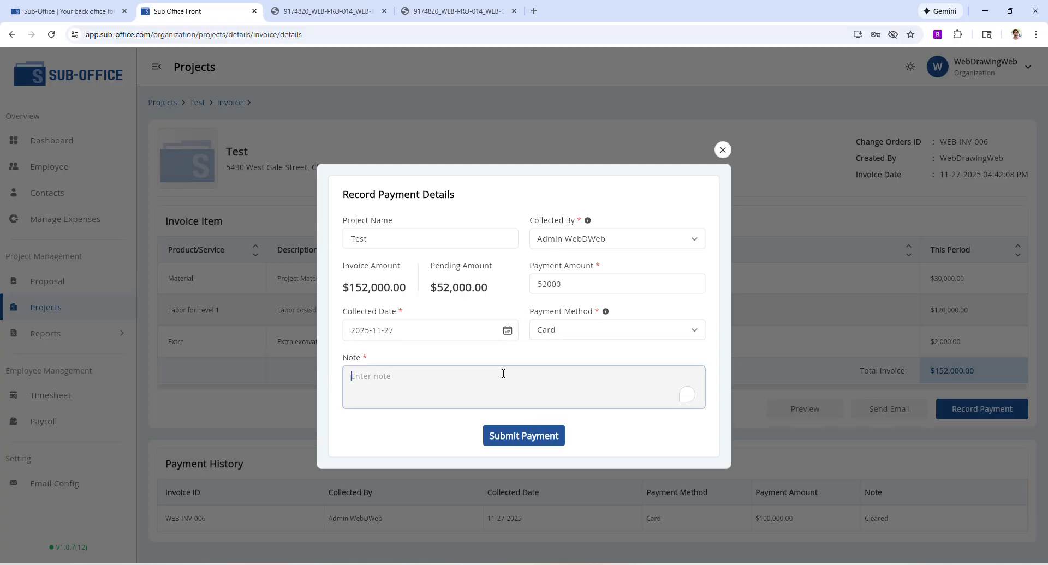
pyautogui.write('d')
pyautogui.click(527, 436)
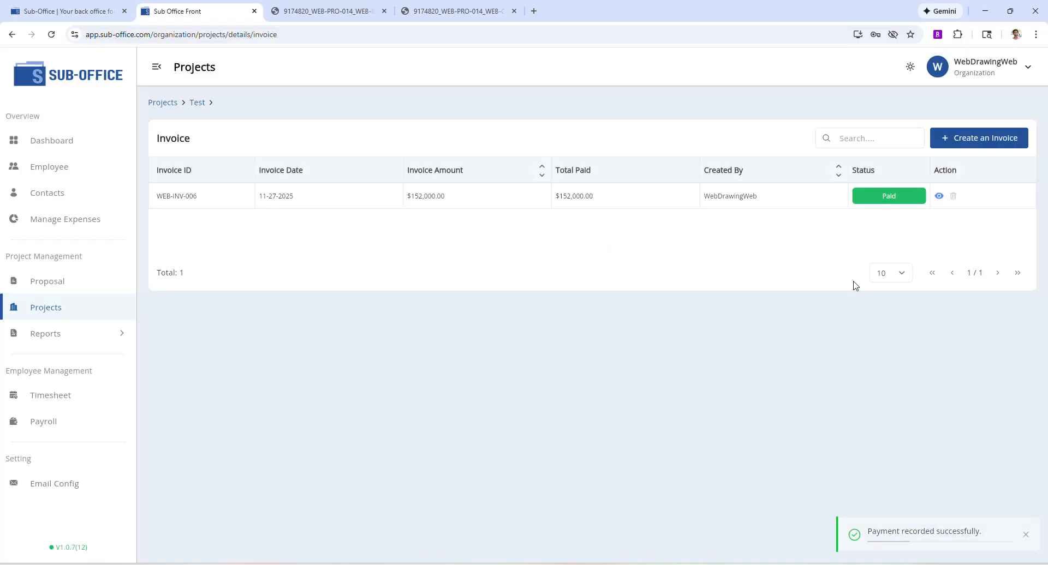
pyautogui.click(761, 207)
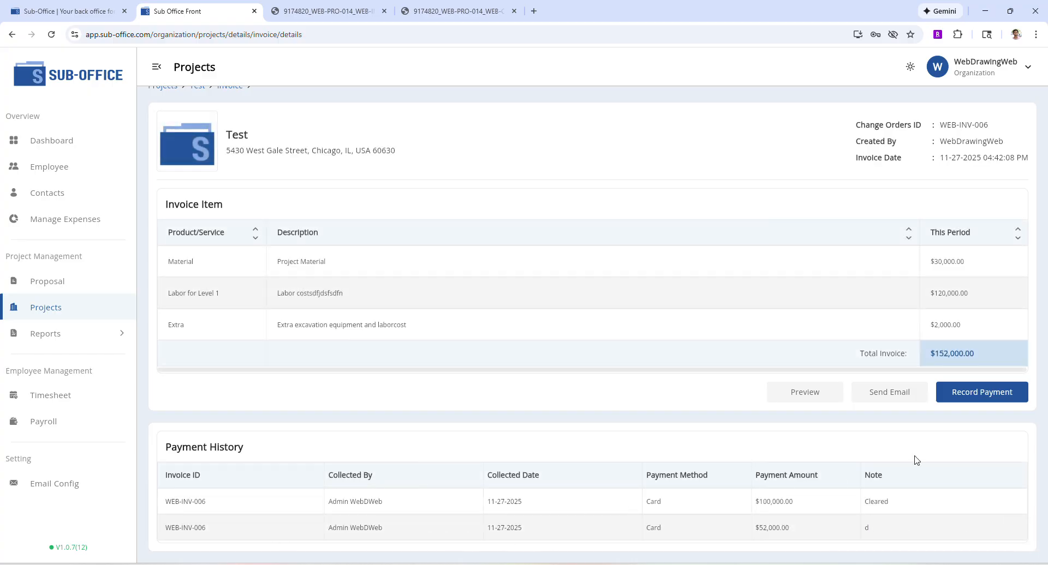
pyautogui.scroll(1, 240, 109)
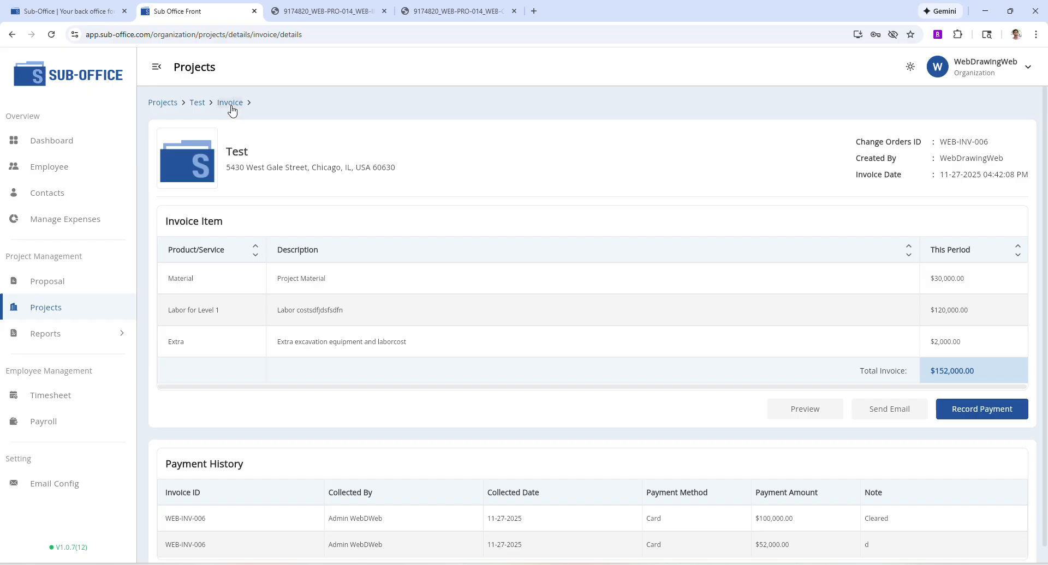
pyautogui.click(231, 104)
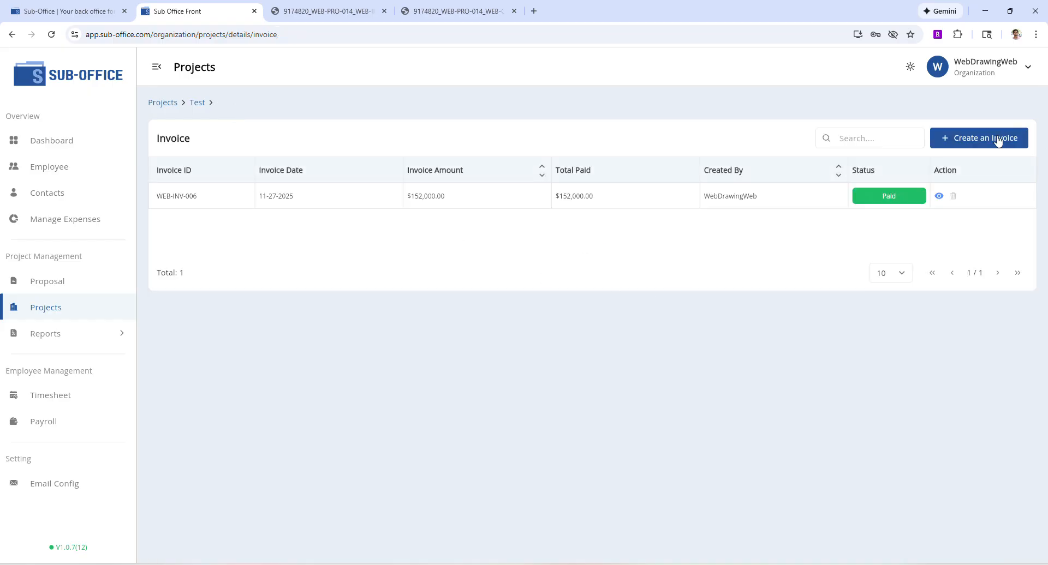